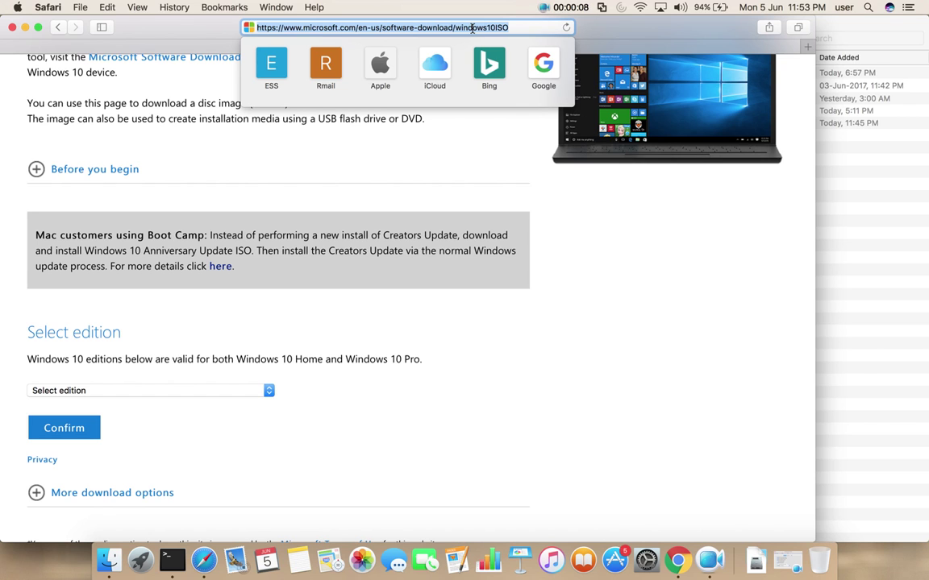
# - Select and confirm the Windows 10 Creators Update edition on Microsoft's download page
pyautogui.press('Tab')
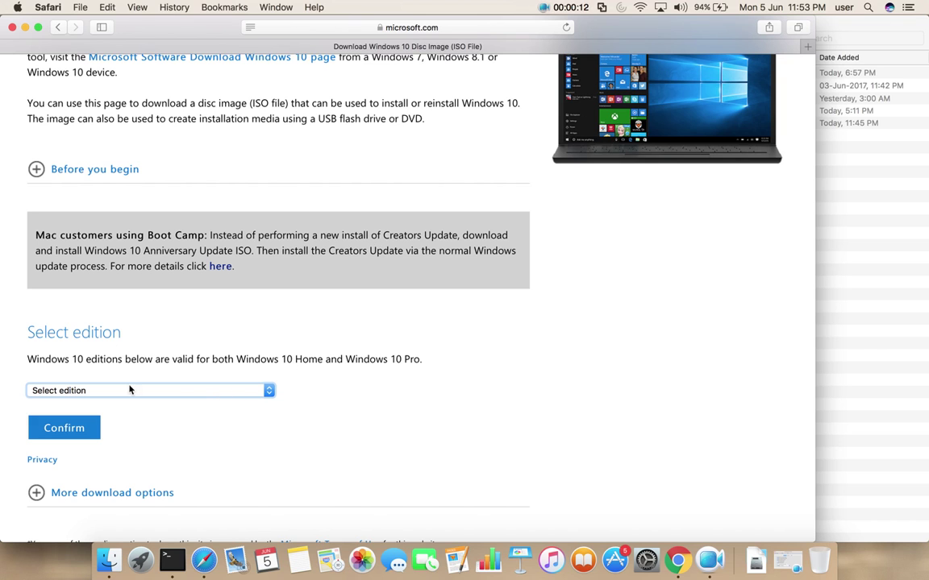
pyautogui.click(269, 391)
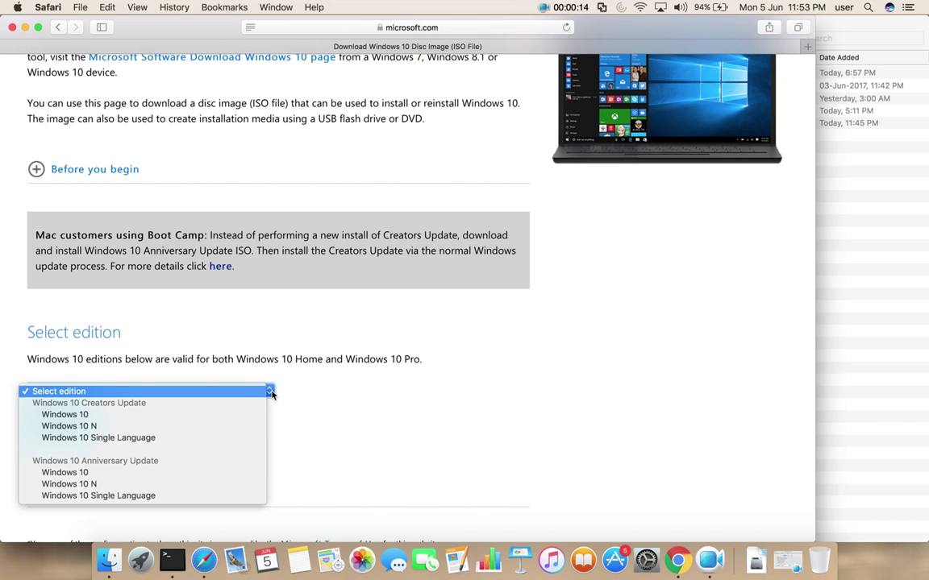
pyautogui.click(94, 418)
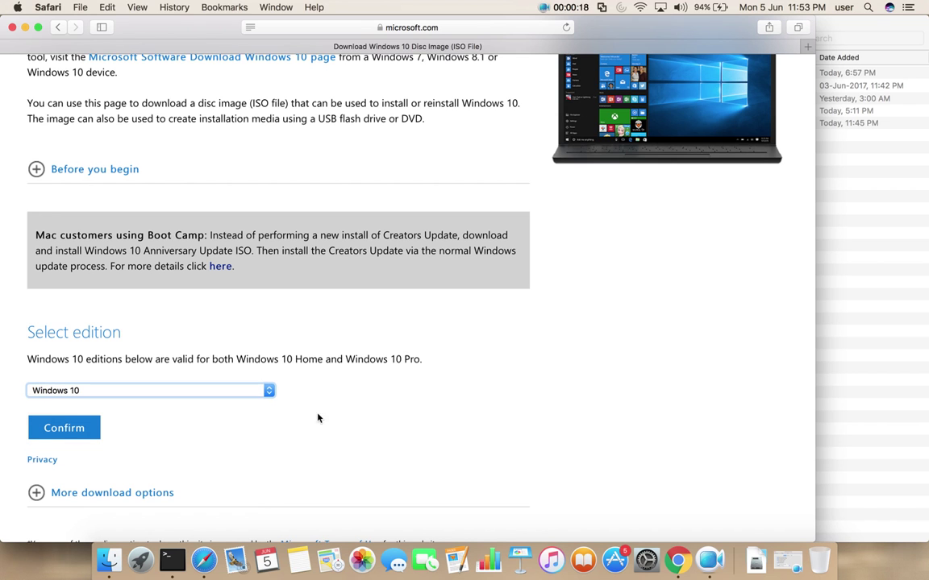
pyautogui.scroll(-1, 334, 425)
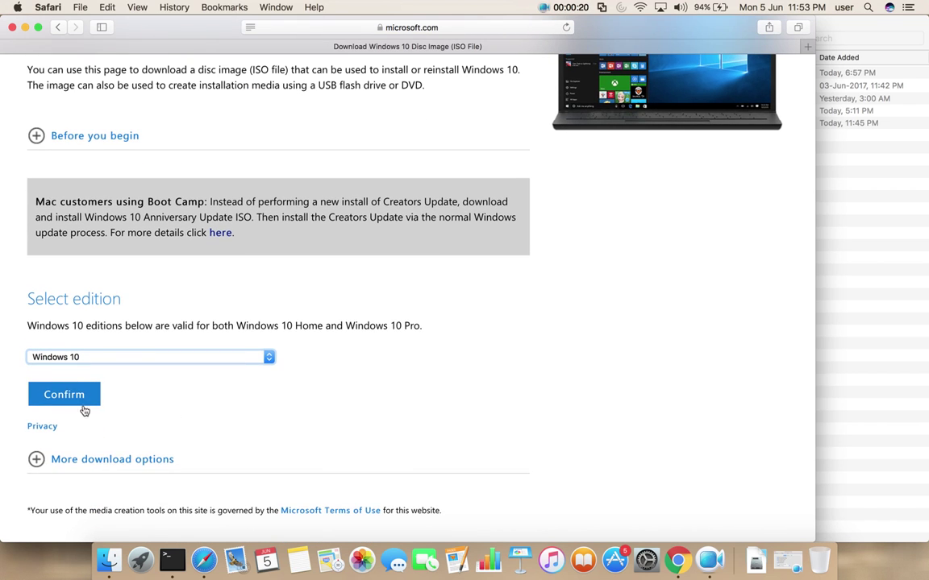
pyautogui.click(77, 397)
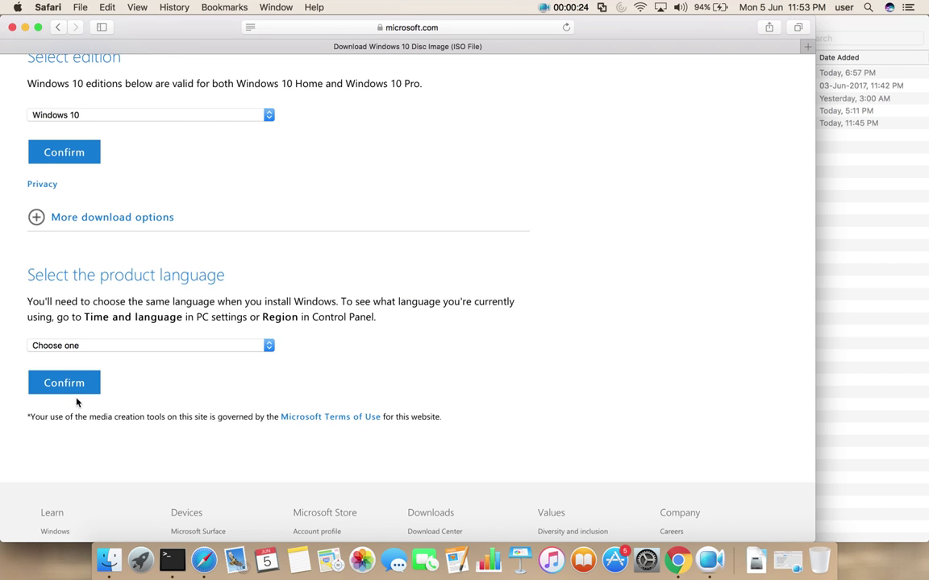
# - Choose English as the product language and confirm it
pyautogui.click(120, 353)
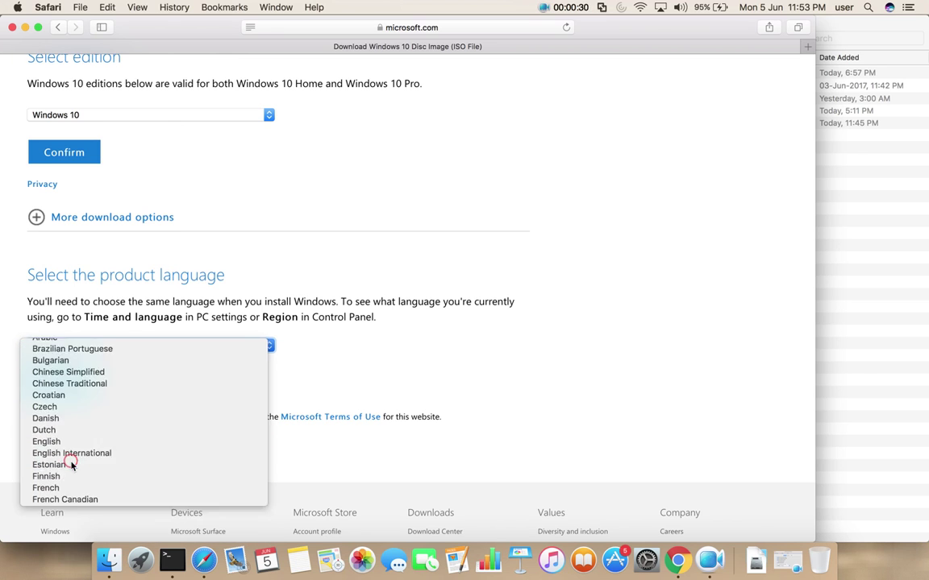
pyautogui.click(71, 464)
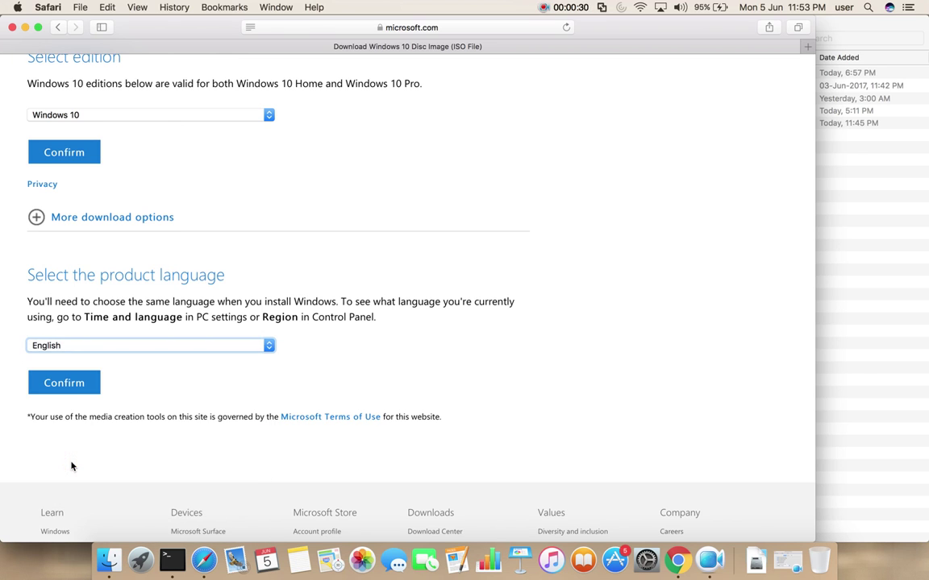
pyautogui.click(66, 385)
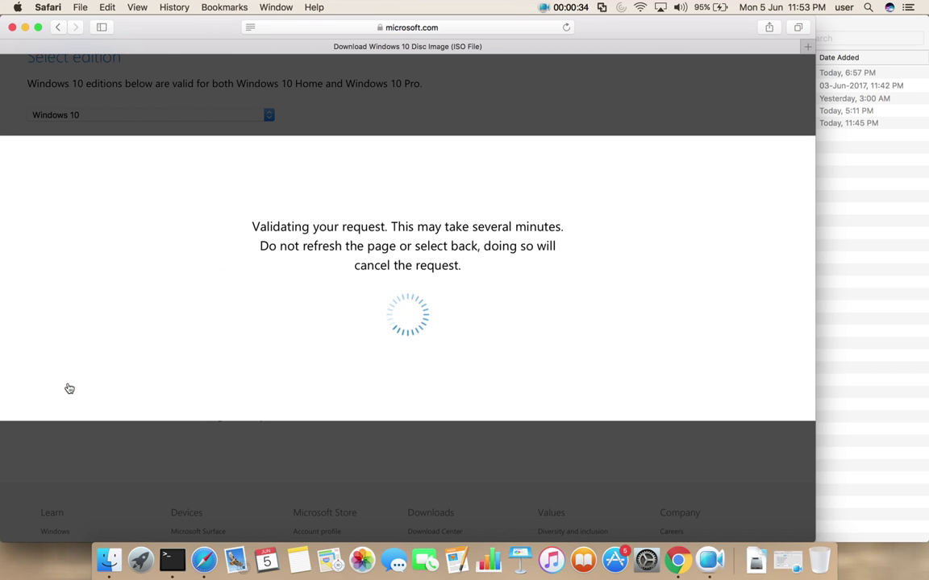
# - Start the 64-bit Win10_1703_English_x64.iso download and show its progress in Safari's Downloads list
pyautogui.scroll(3, 69, 389)
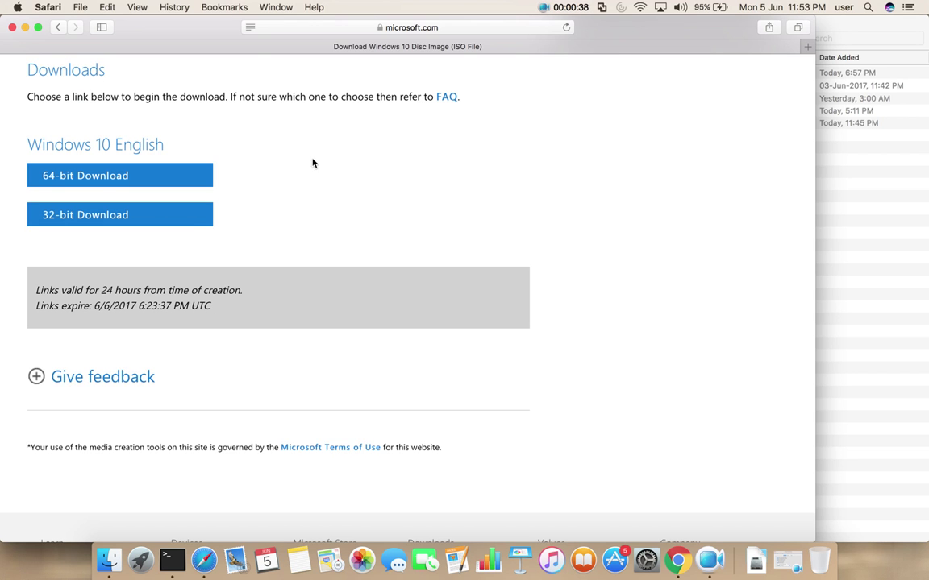
pyautogui.scroll(-1, 339, 163)
pyautogui.scroll(2, 338, 164)
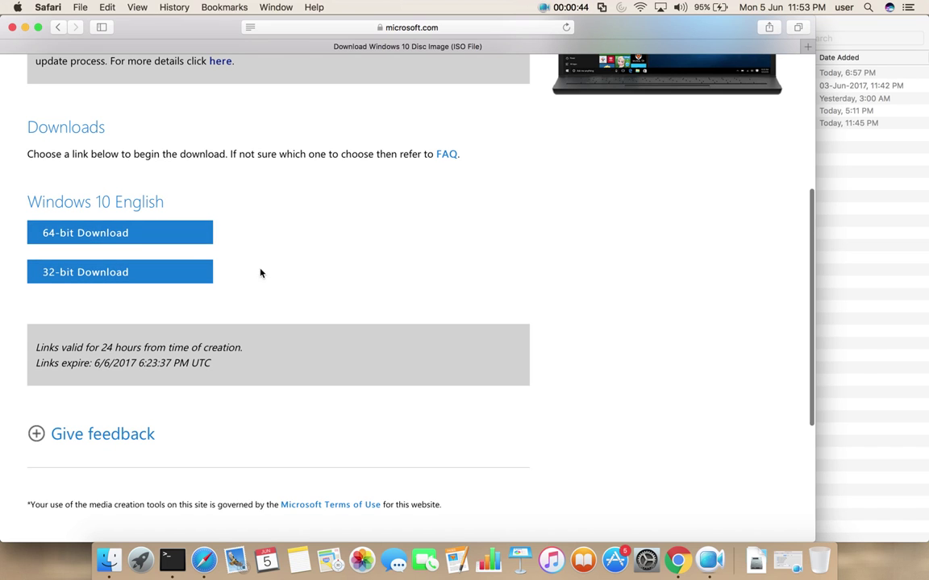
pyautogui.click(102, 236)
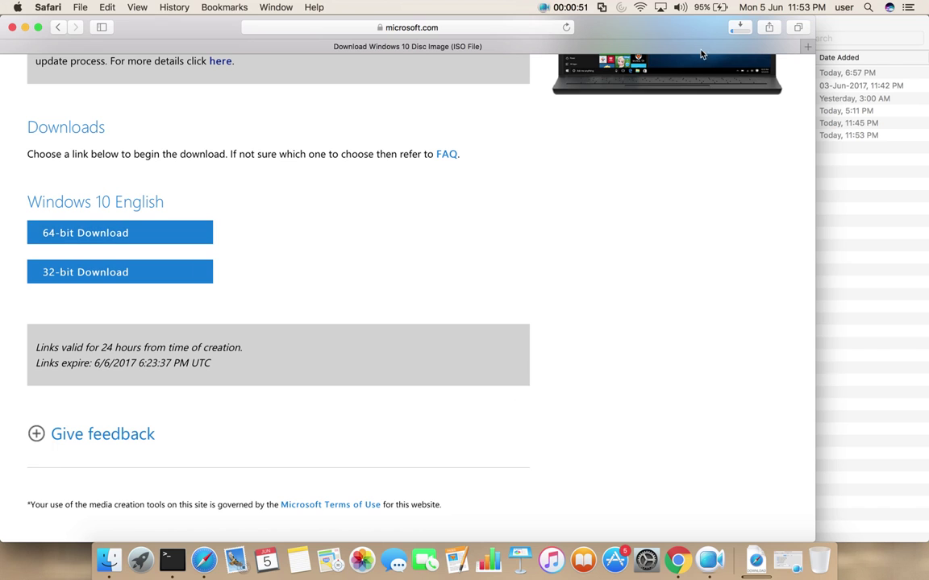
pyautogui.click(738, 28)
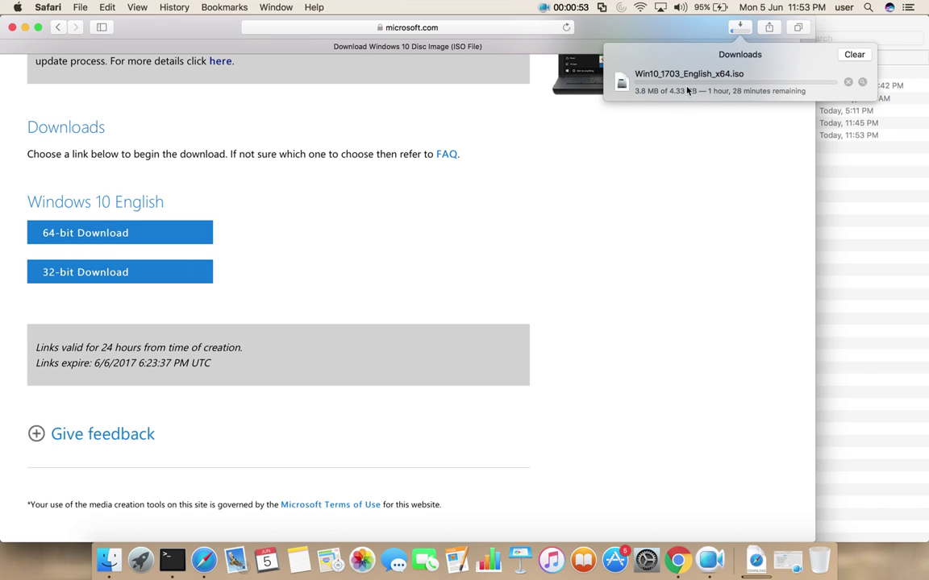
# - Stop the ISO download at 12.5 MB, clear it from the list, and show the Downloads stack
pyautogui.rightClick(698, 76)
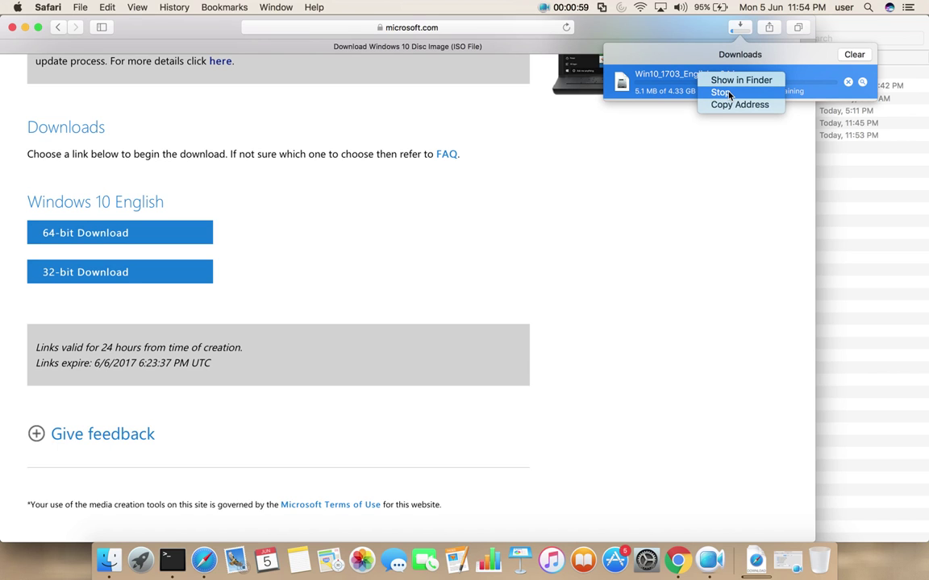
pyautogui.click(728, 95)
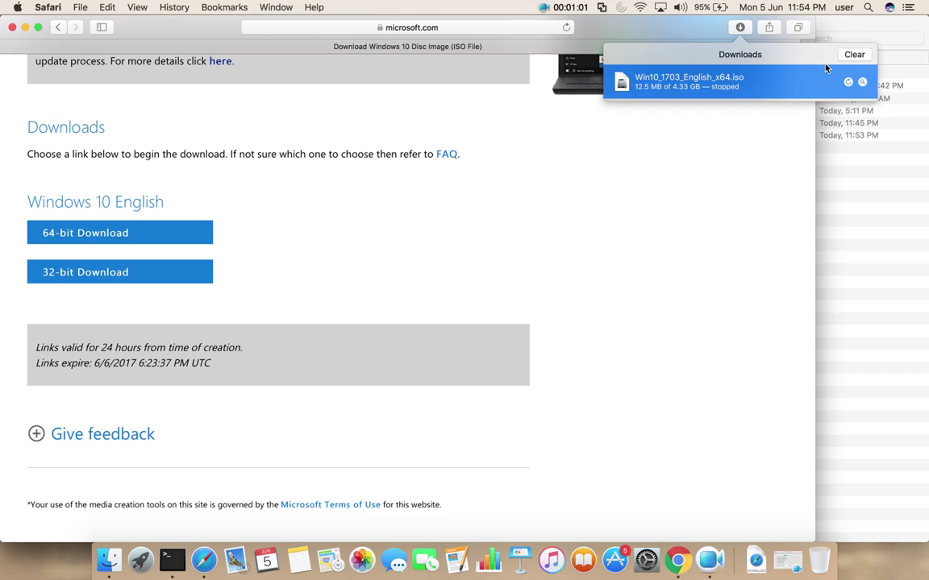
pyautogui.click(853, 54)
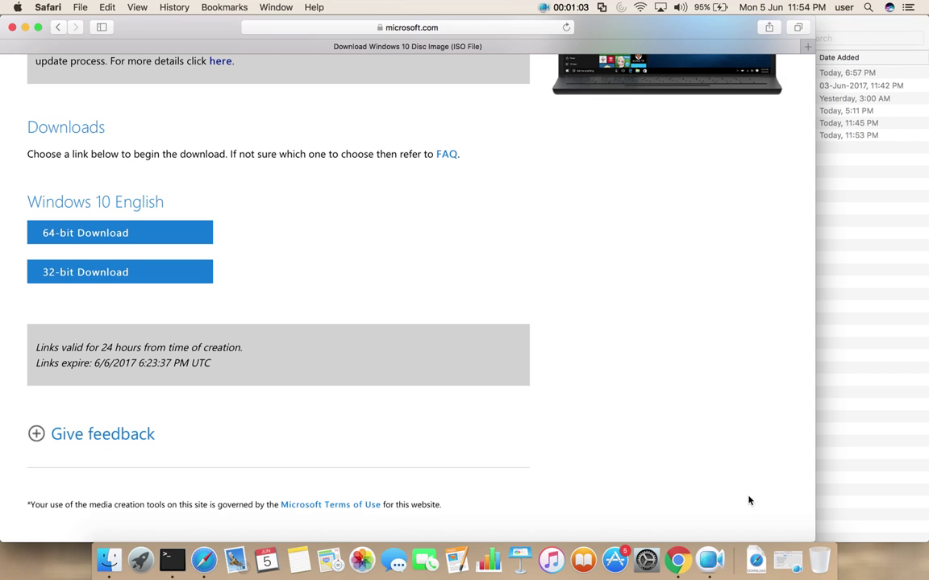
pyautogui.click(756, 559)
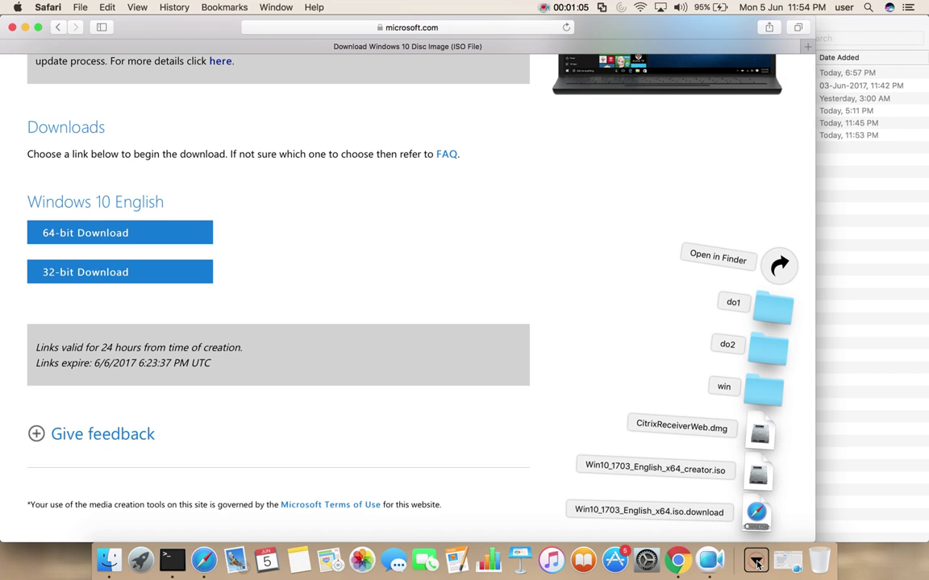
# - Open Downloads in Finder and select the 4.33 GB Win10_1703_English_x64_creator.iso
pyautogui.click(776, 269)
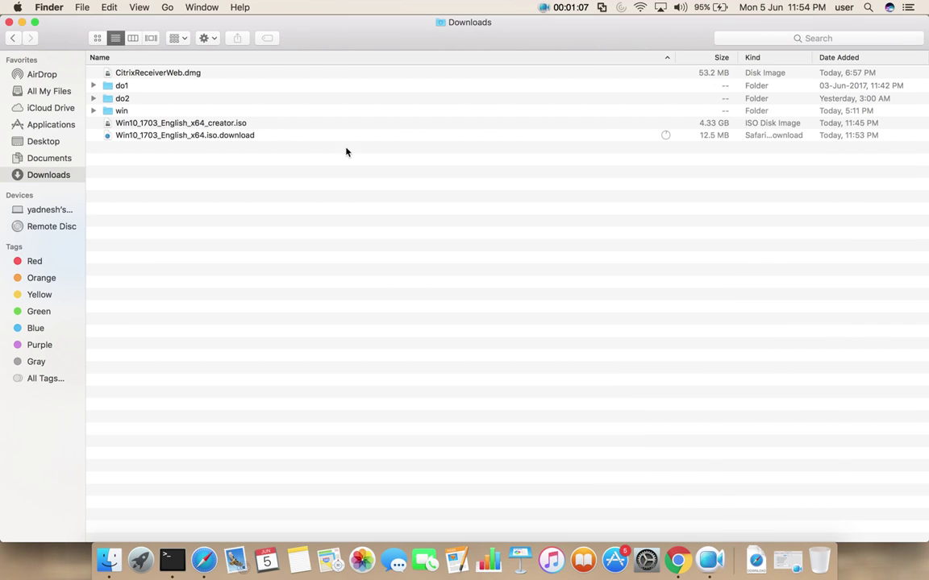
pyautogui.click(244, 124)
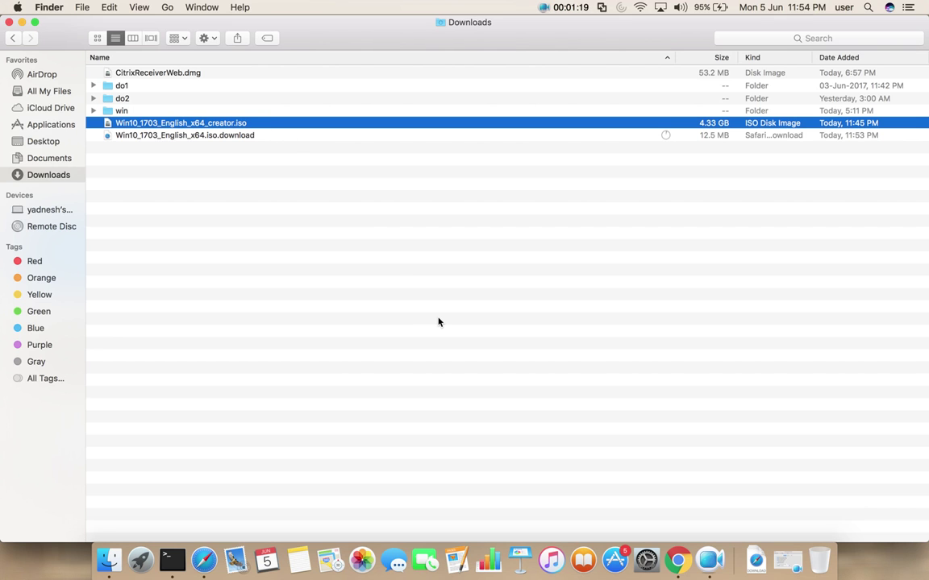
# - Search Spotlight for 'vmw' and launch VMware Fusion from the results
pyautogui.press('super+space')
pyautogui.write('a')
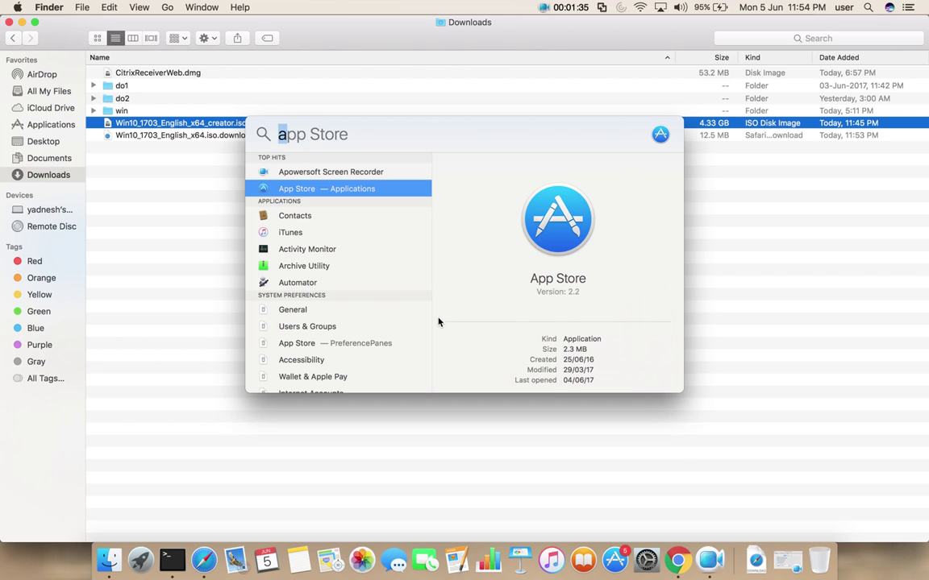
pyautogui.write('vmw')
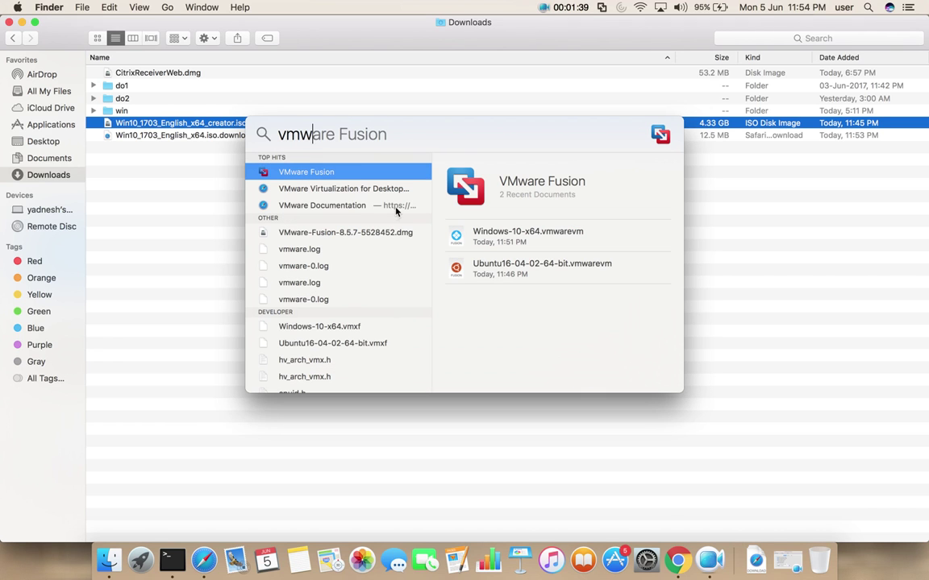
pyautogui.click(336, 176)
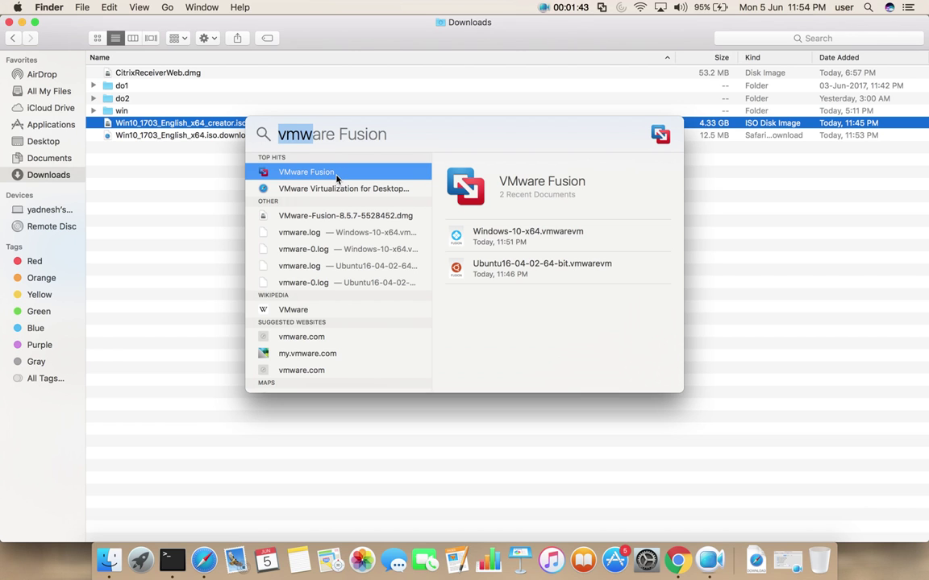
pyautogui.doubleClick(336, 172)
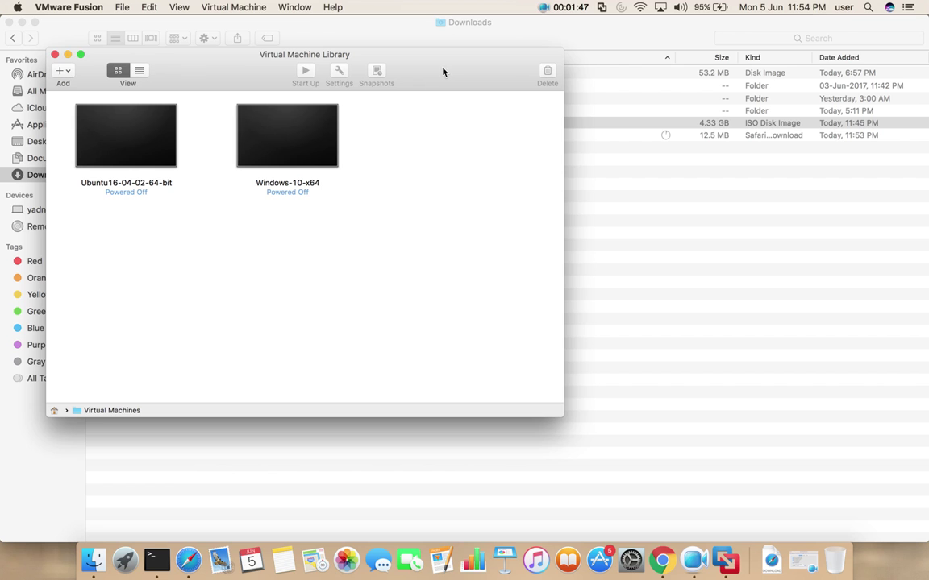
# - Move the Virtual Machine Library aside and choose New from the Add (+) menu
pyautogui.moveTo(441, 63); pyautogui.dragTo(681, 163)
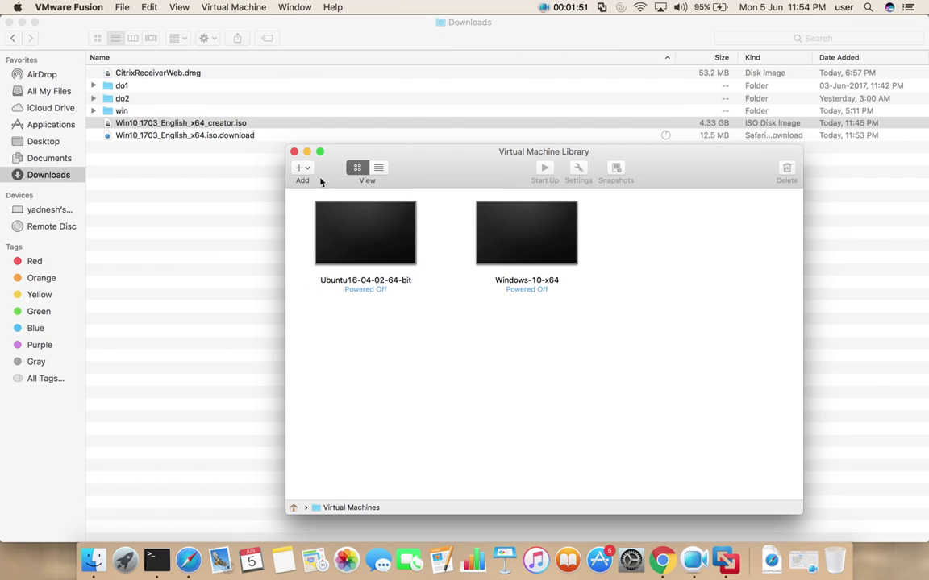
pyautogui.click(298, 168)
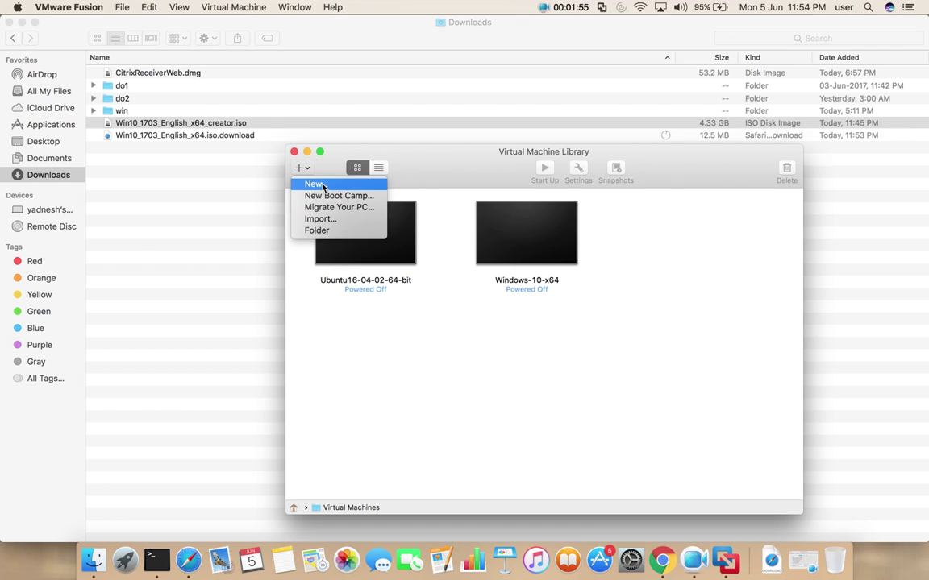
pyautogui.click(317, 185)
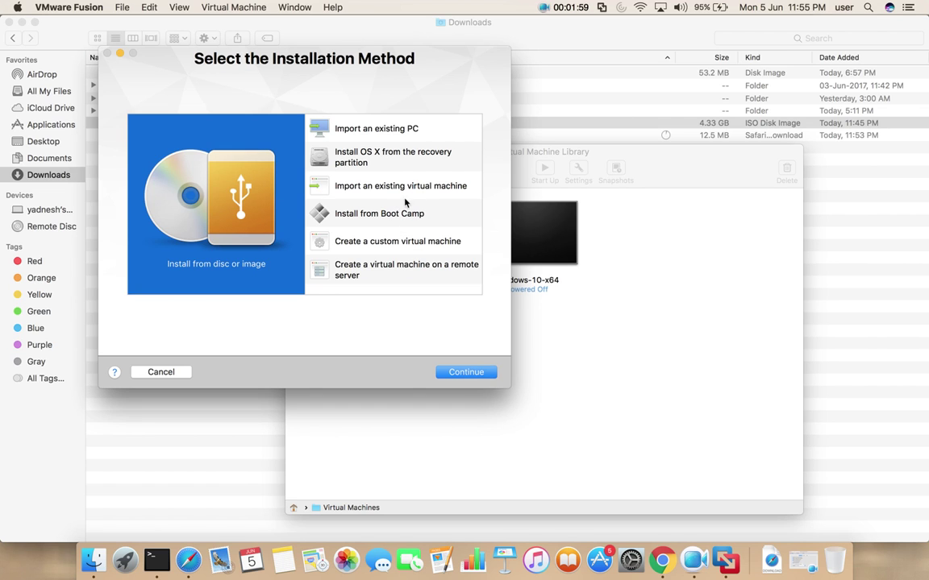
# - Create a custom Microsoft Windows 10 x64 virtual machine with a new virtual disk and finish the wizard
pyautogui.click(395, 243)
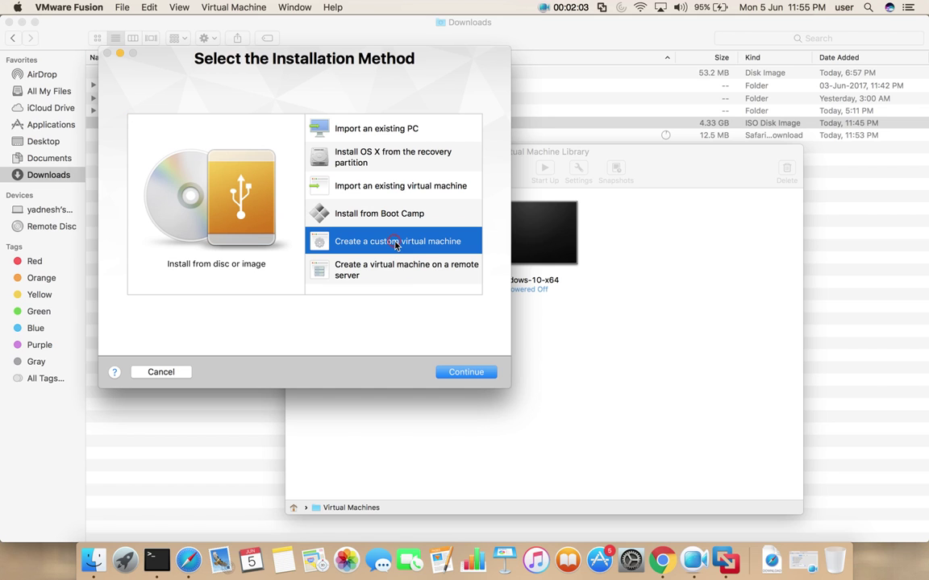
pyautogui.click(467, 373)
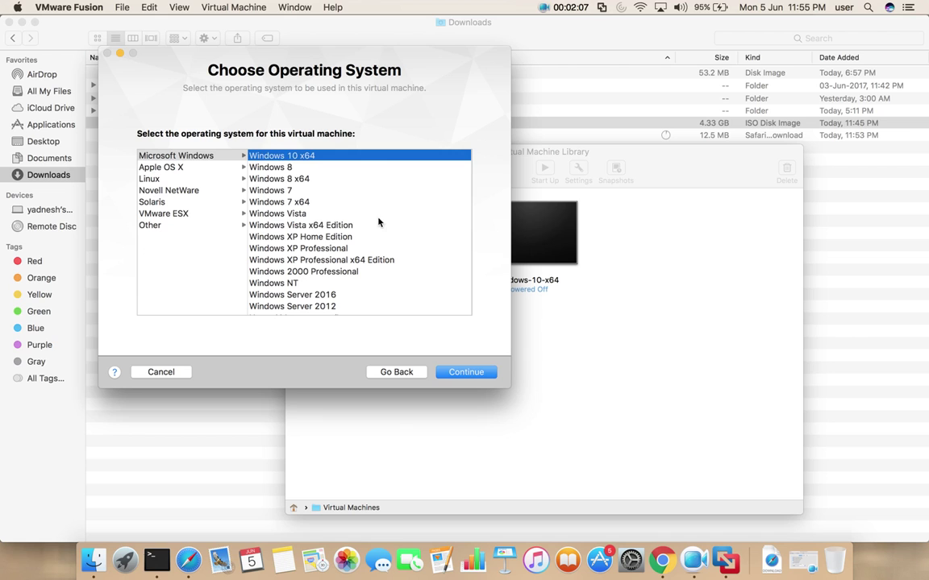
pyautogui.click(185, 157)
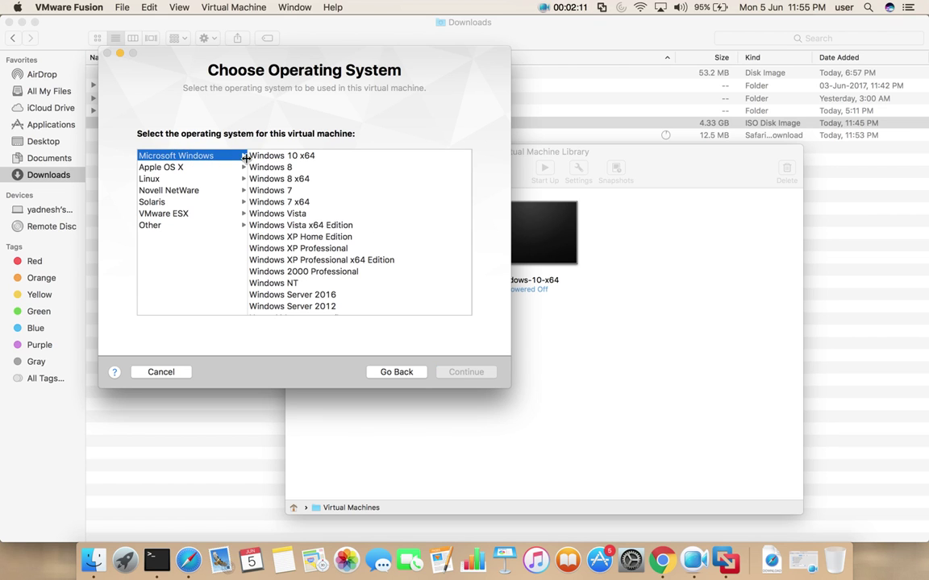
pyautogui.click(311, 158)
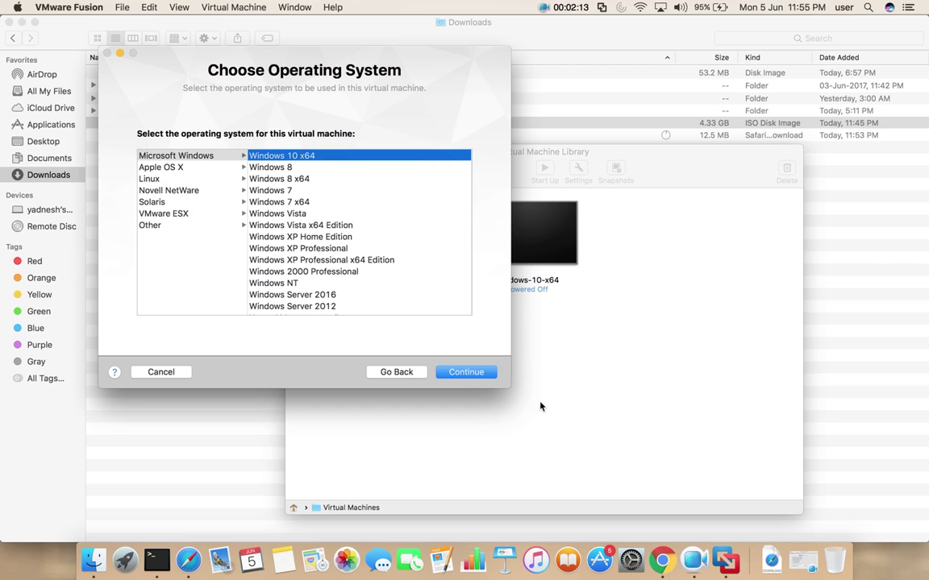
pyautogui.click(464, 373)
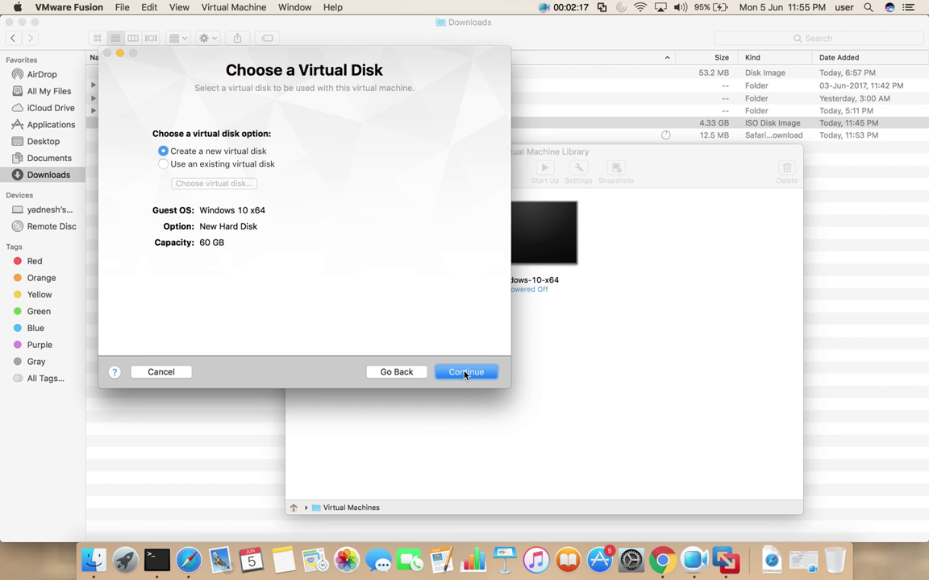
pyautogui.click(464, 372)
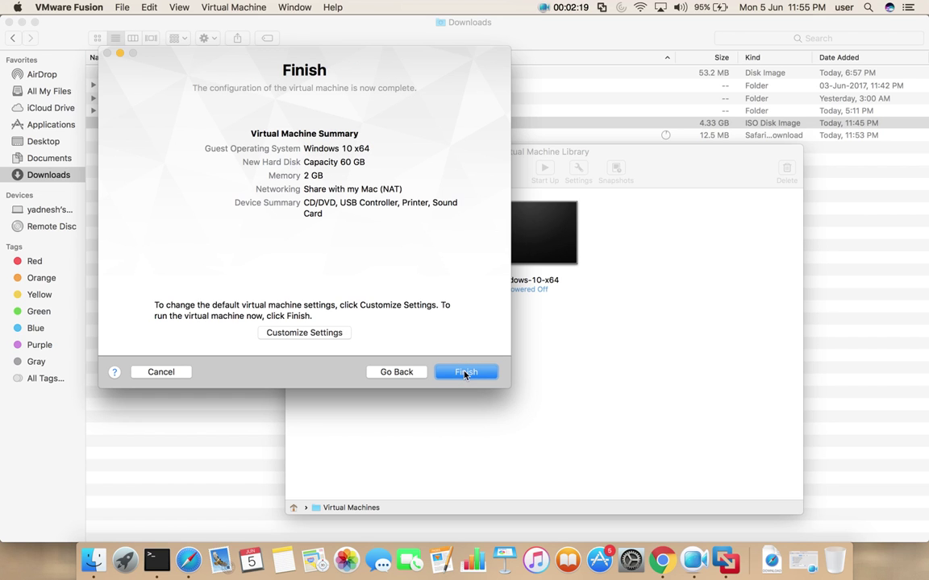
pyautogui.click(465, 372)
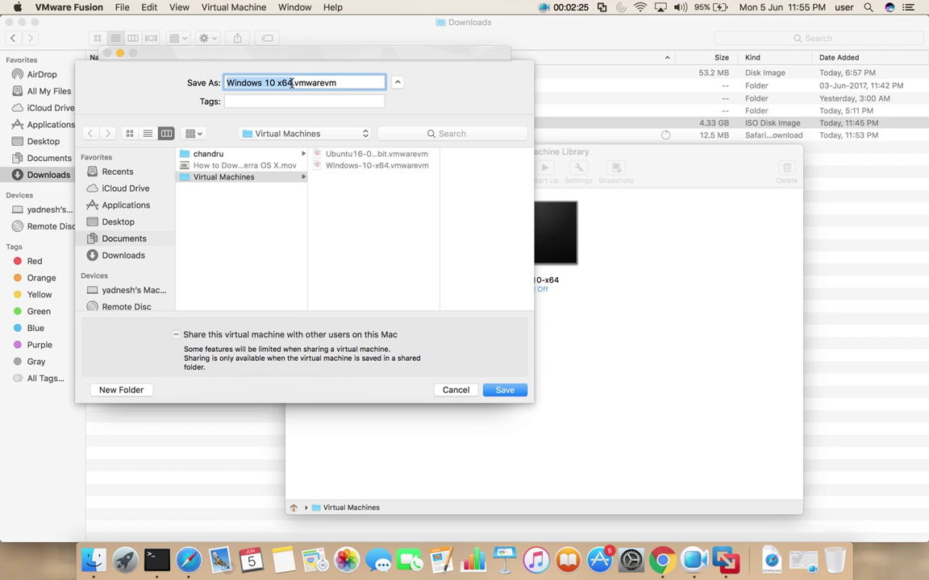
# - Rename the virtual machine to Windows-10-x64-creators-update and save it
pyautogui.click(242, 83)
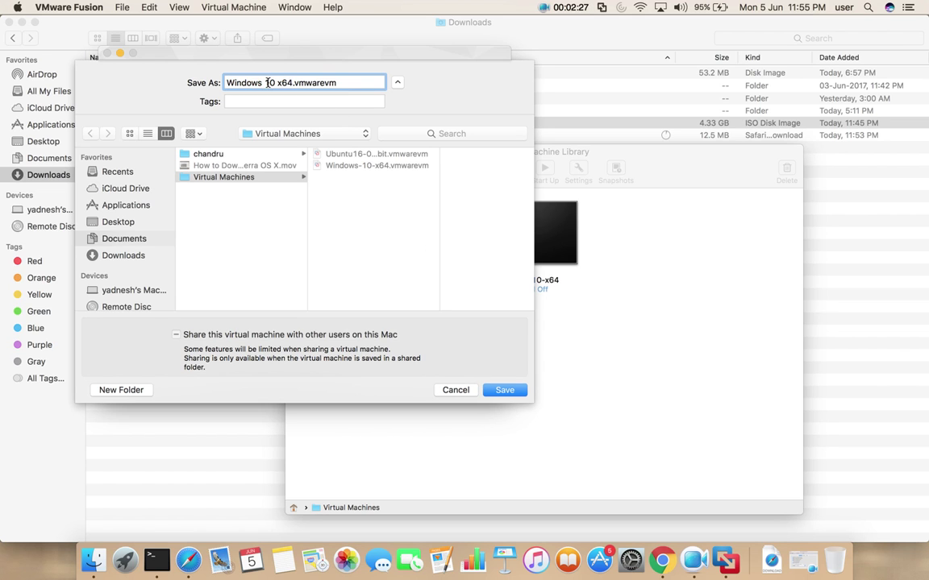
pyautogui.click(267, 83)
pyautogui.press('BackSpace')
pyautogui.press('BackSpace')
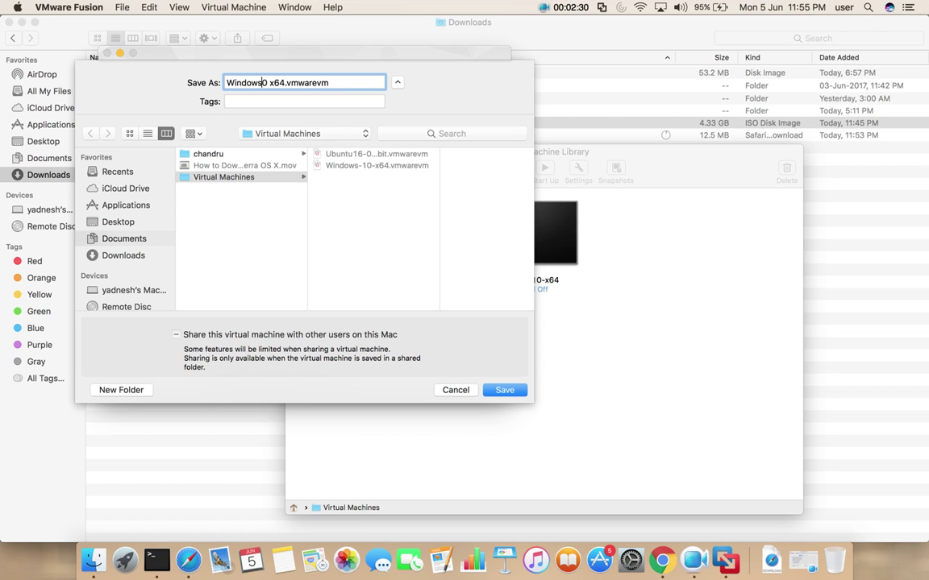
pyautogui.write('-1')
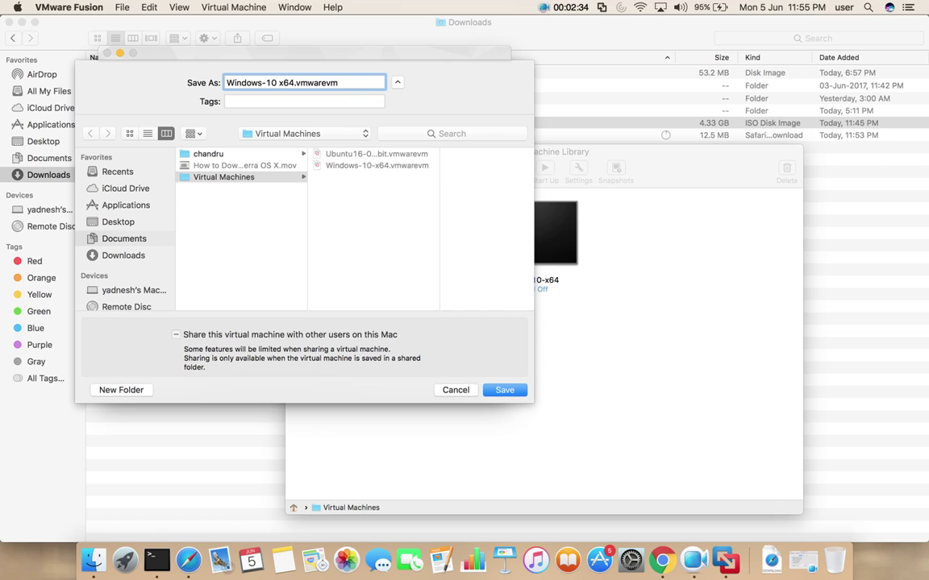
pyautogui.click(279, 83)
pyautogui.press('BackSpace')
pyautogui.write('-x64')
pyautogui.write('-cr')
pyautogui.write('eators')
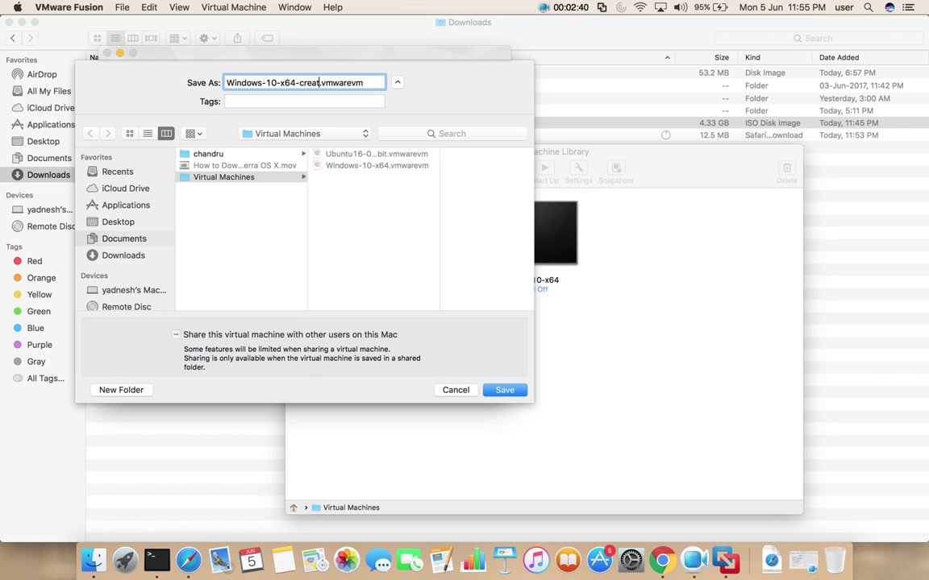
pyautogui.write('-update')
pyautogui.click(497, 390)
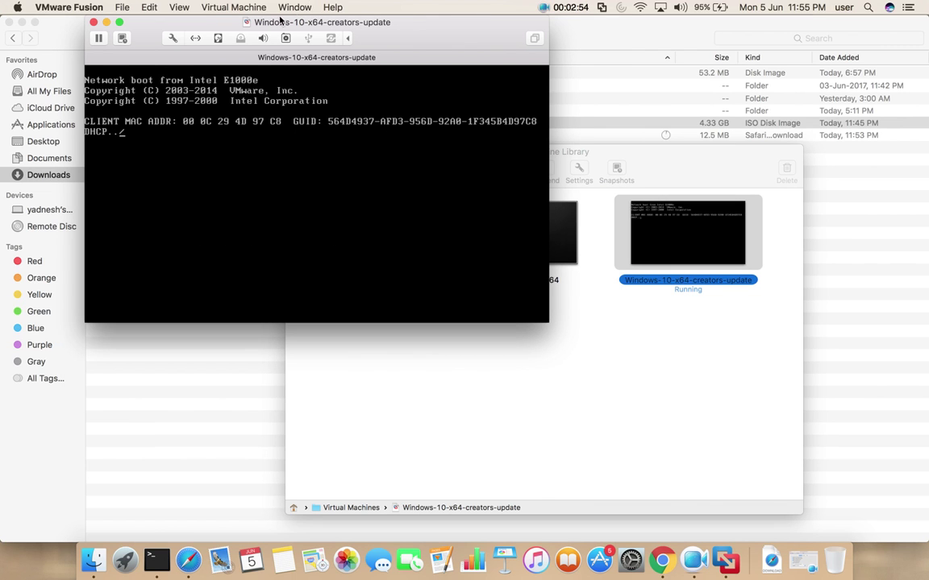
# - Shut down the running Windows-10-x64-creators-update VM via the Virtual Machine menu and confirm
pyautogui.click(243, 7)
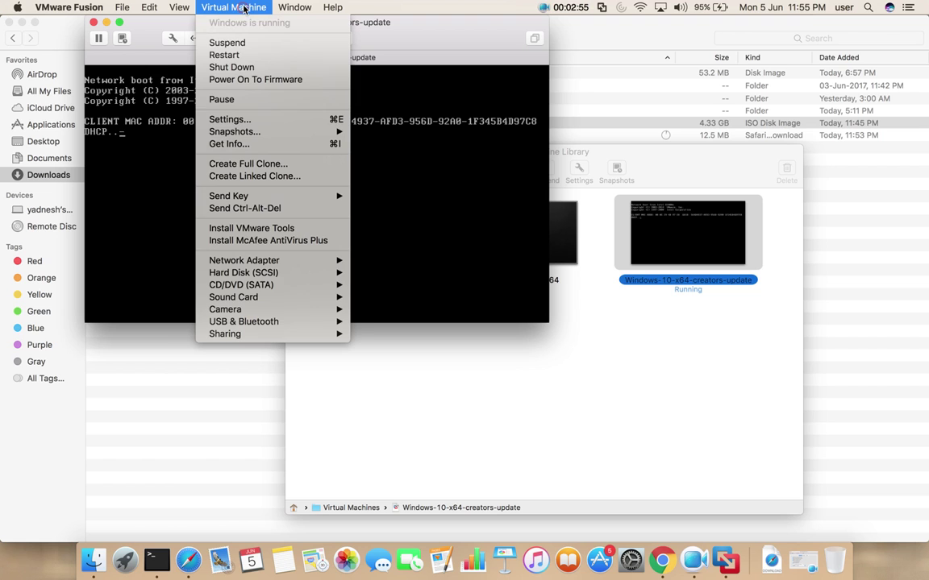
pyautogui.click(234, 67)
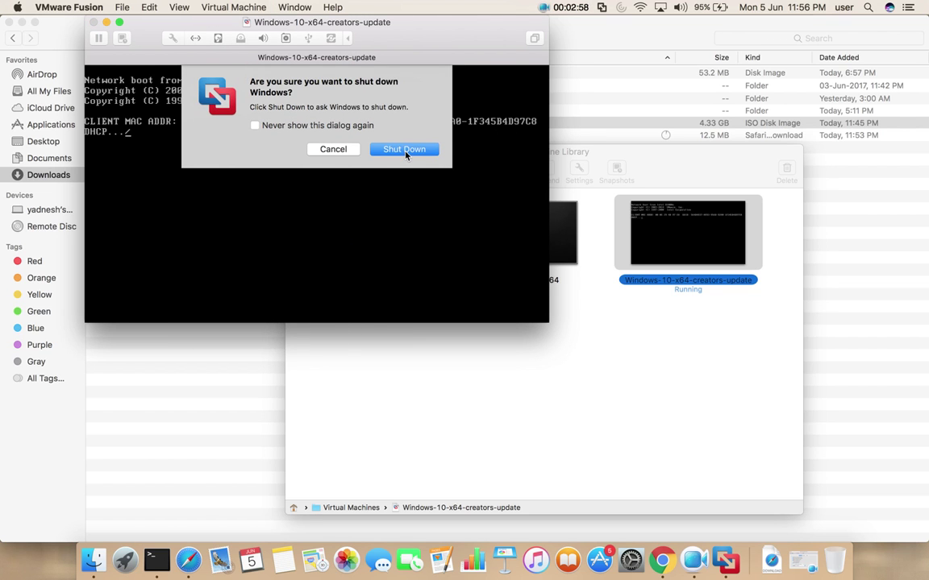
pyautogui.click(405, 149)
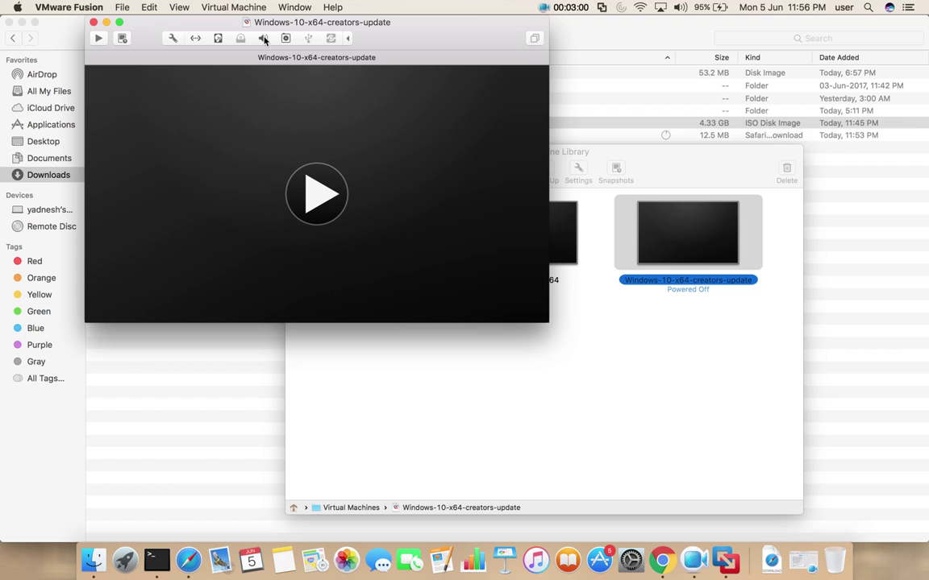
pyautogui.click(250, 7)
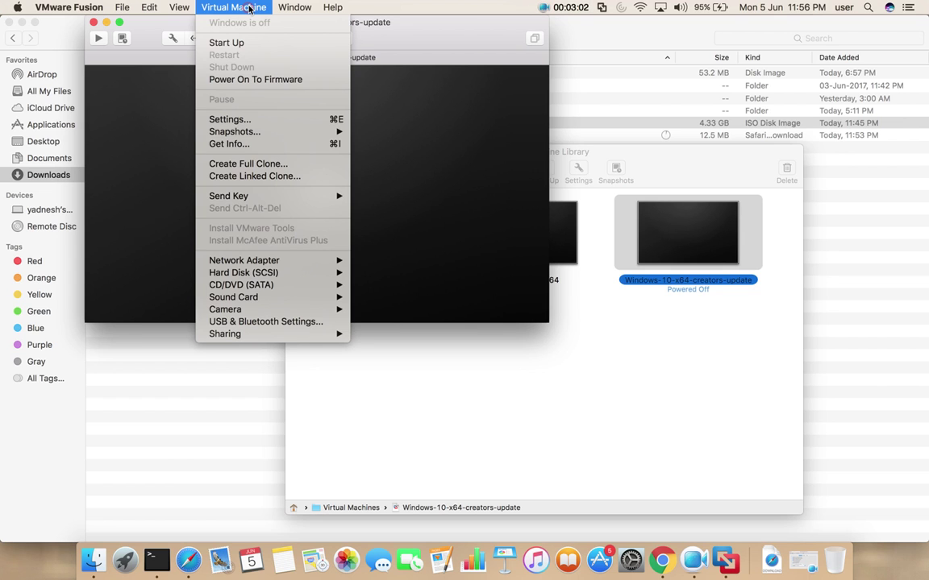
# - Connect the CD/DVD (SATA) drive to Win10_1703_English_x64_creator.iso in Settings, then close Settings
pyautogui.click(232, 119)
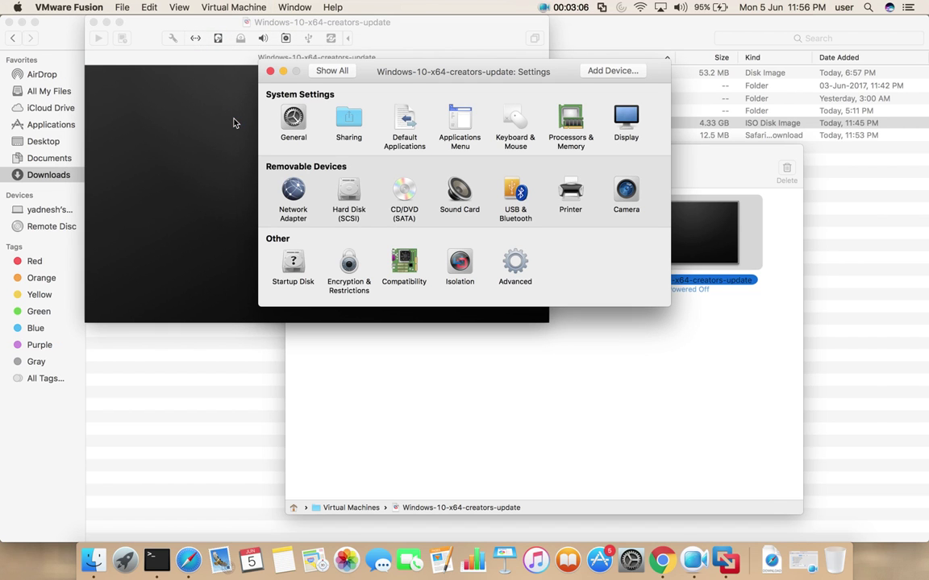
pyautogui.click(405, 192)
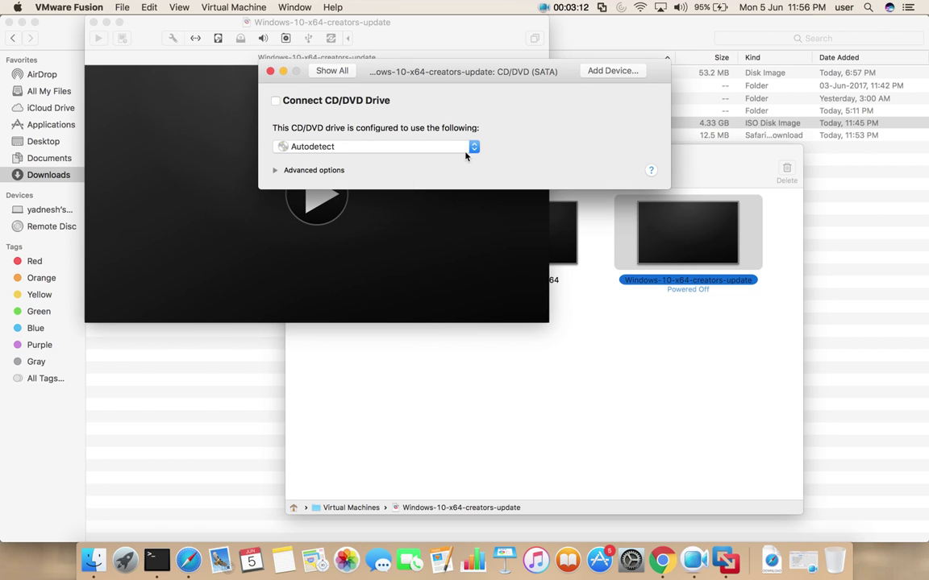
pyautogui.click(276, 101)
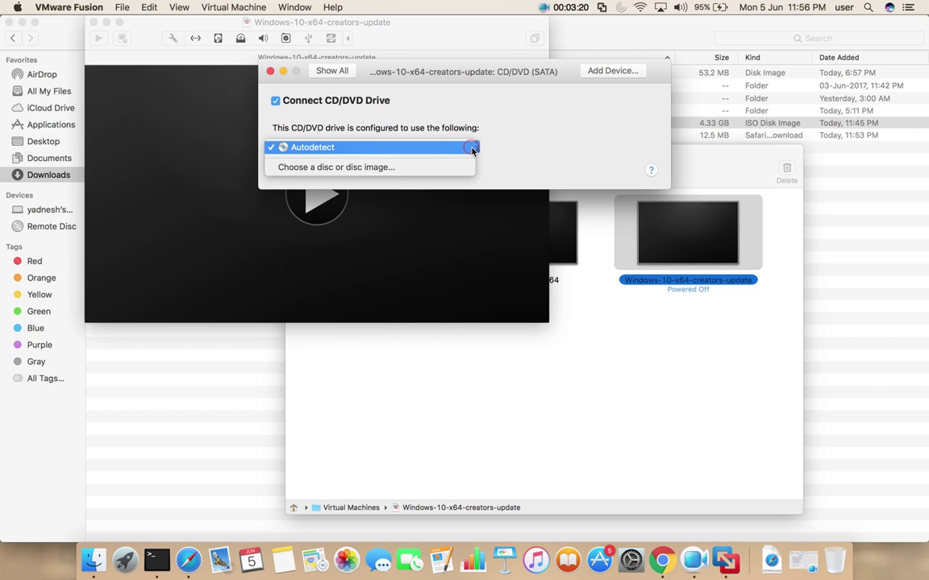
pyautogui.click(418, 167)
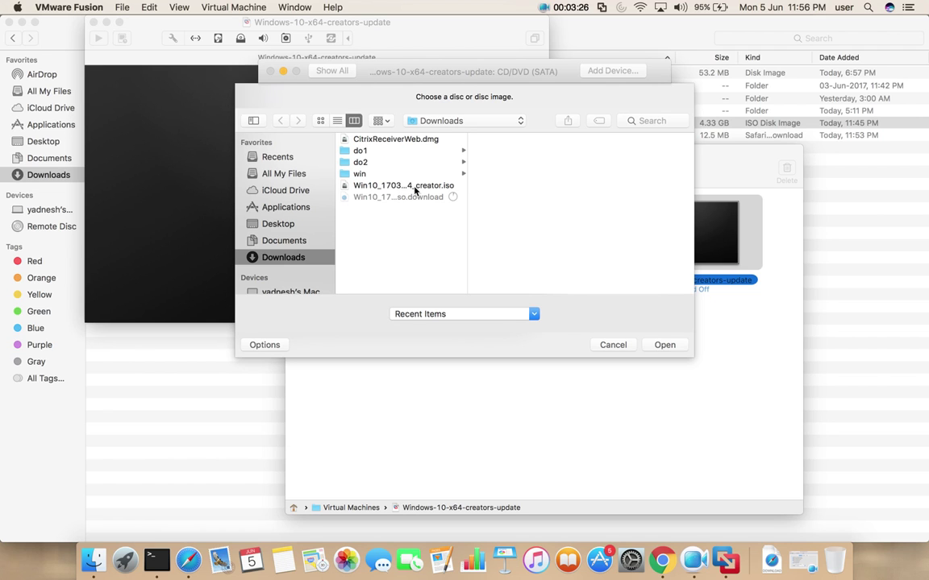
pyautogui.click(415, 187)
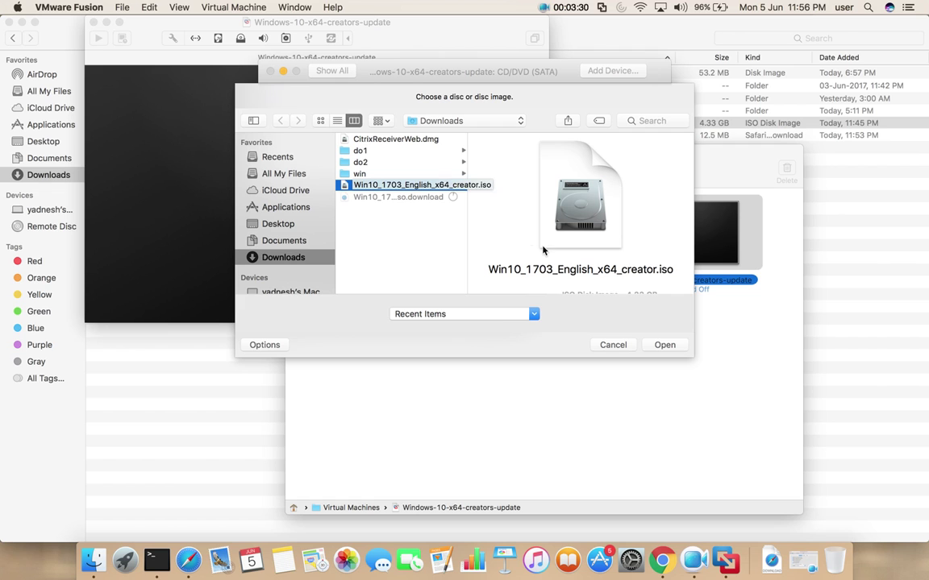
pyautogui.click(668, 347)
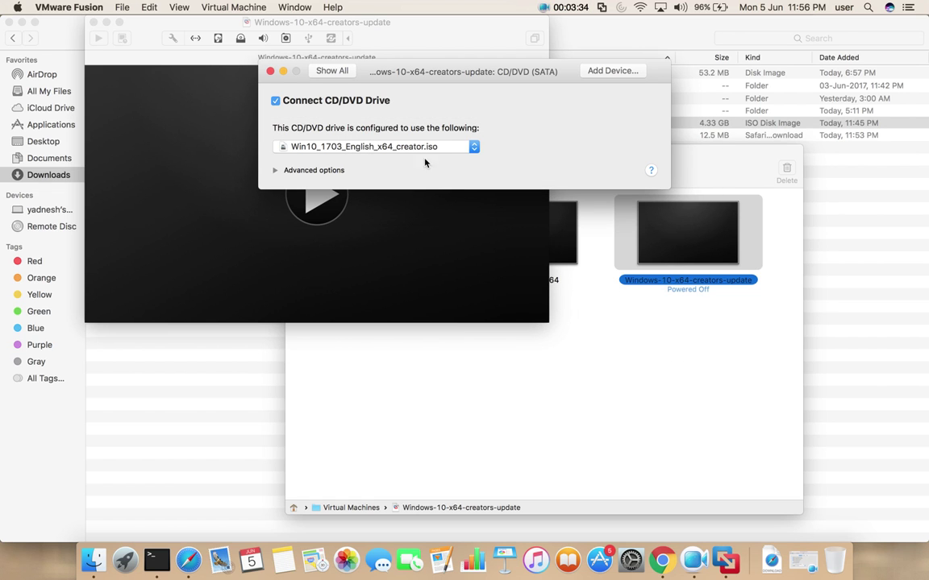
pyautogui.click(271, 72)
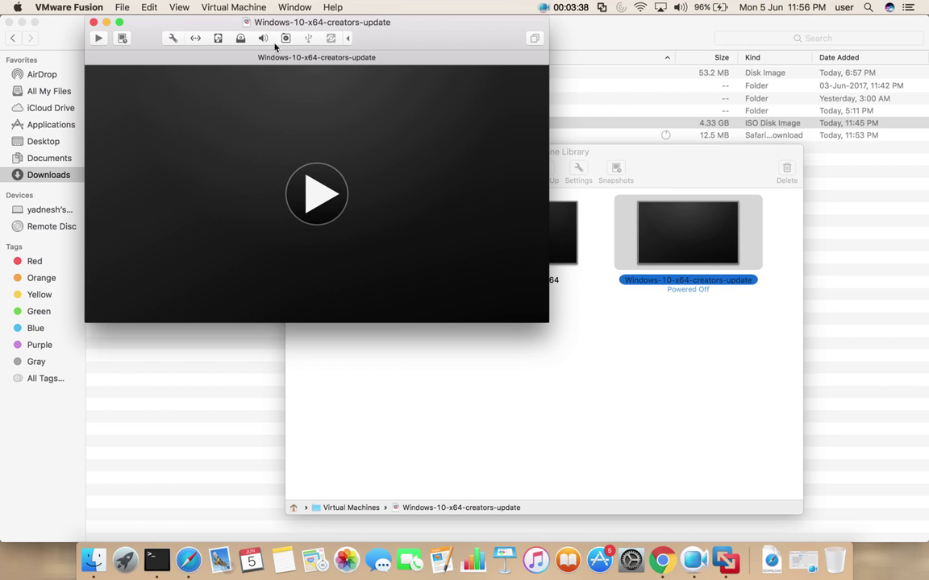
pyautogui.click(258, 8)
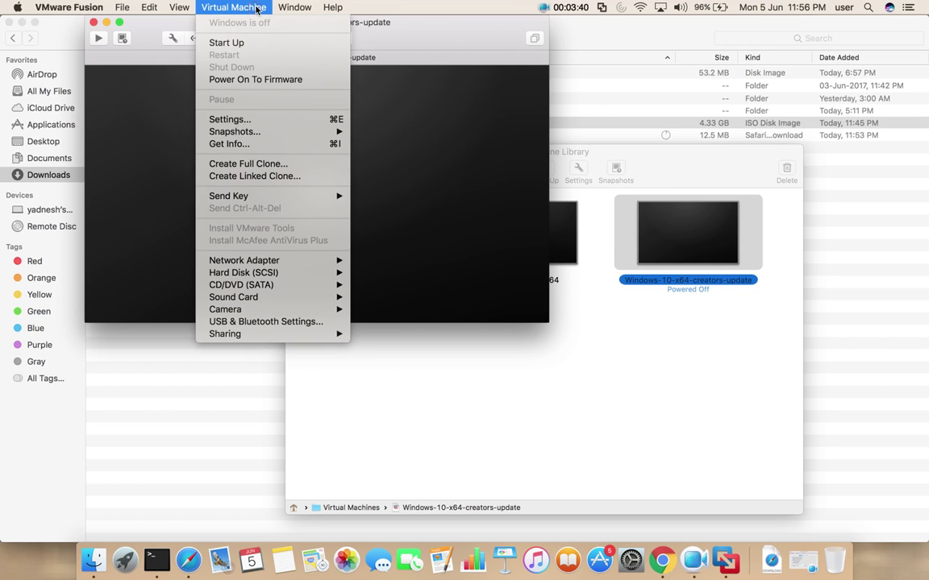
pyautogui.click(230, 119)
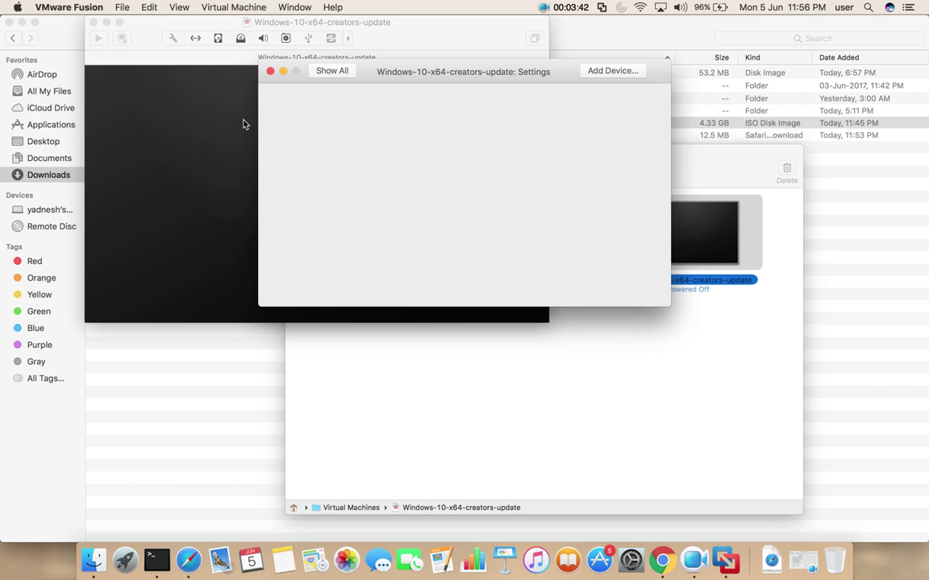
pyautogui.click(569, 137)
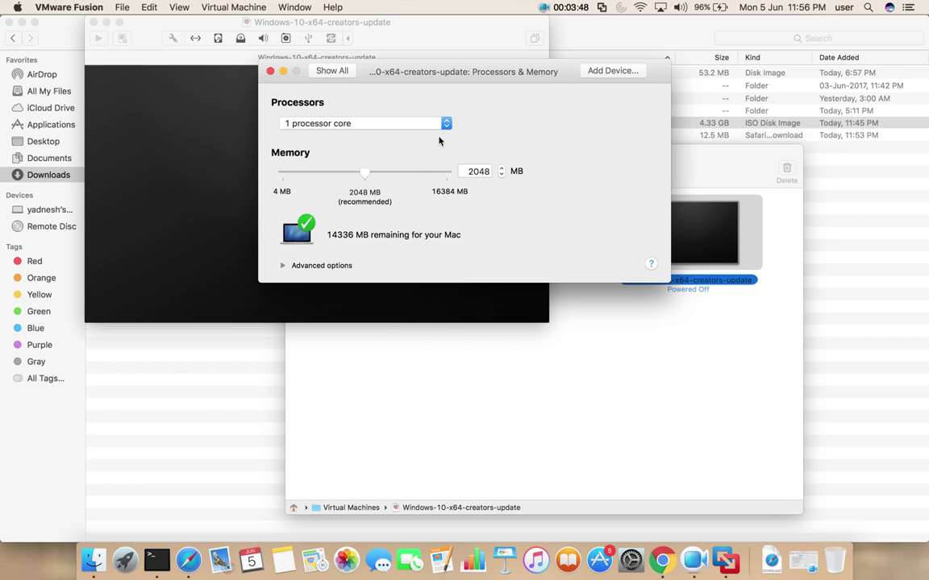
pyautogui.click(340, 70)
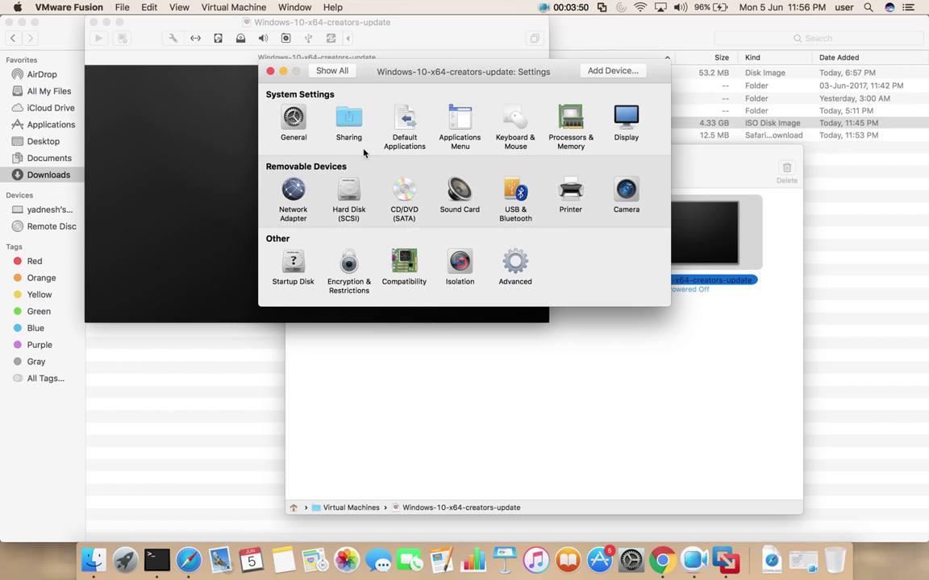
pyautogui.click(348, 193)
pyautogui.click(349, 193)
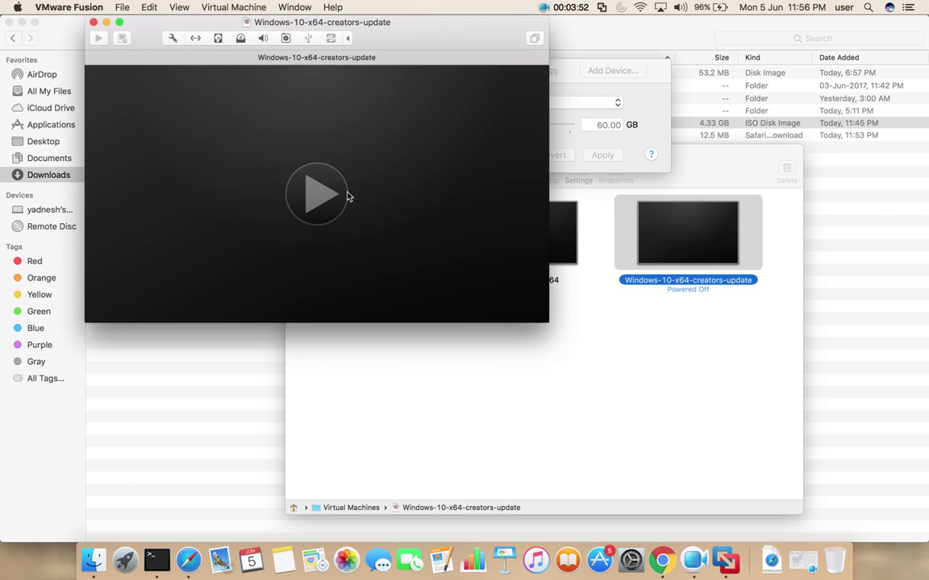
pyautogui.click(347, 195)
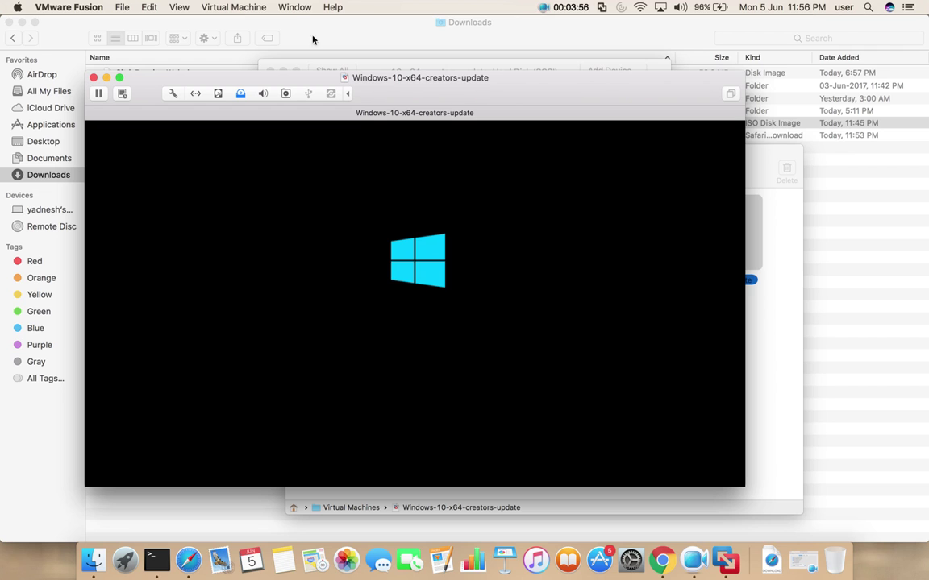
pyautogui.click(558, 70)
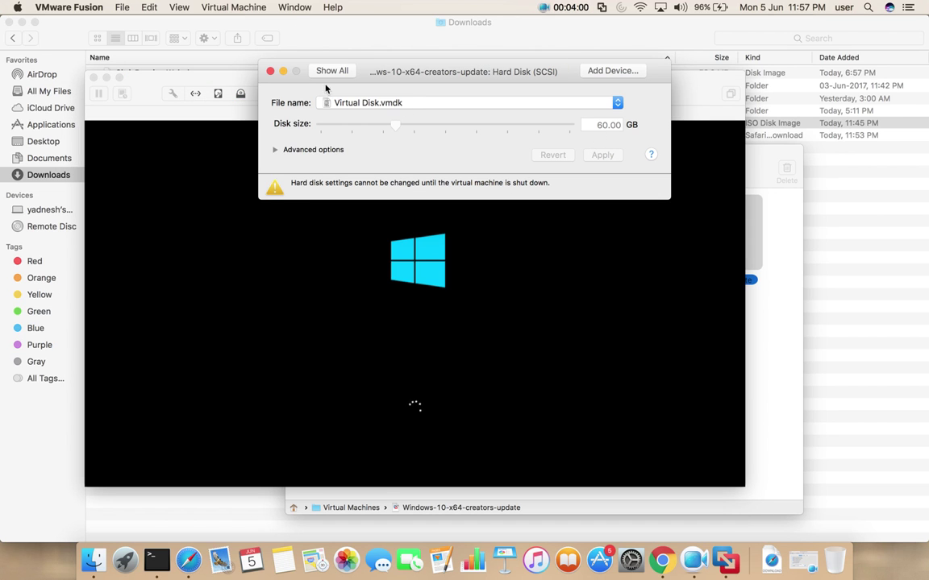
pyautogui.click(270, 71)
pyautogui.click(232, 7)
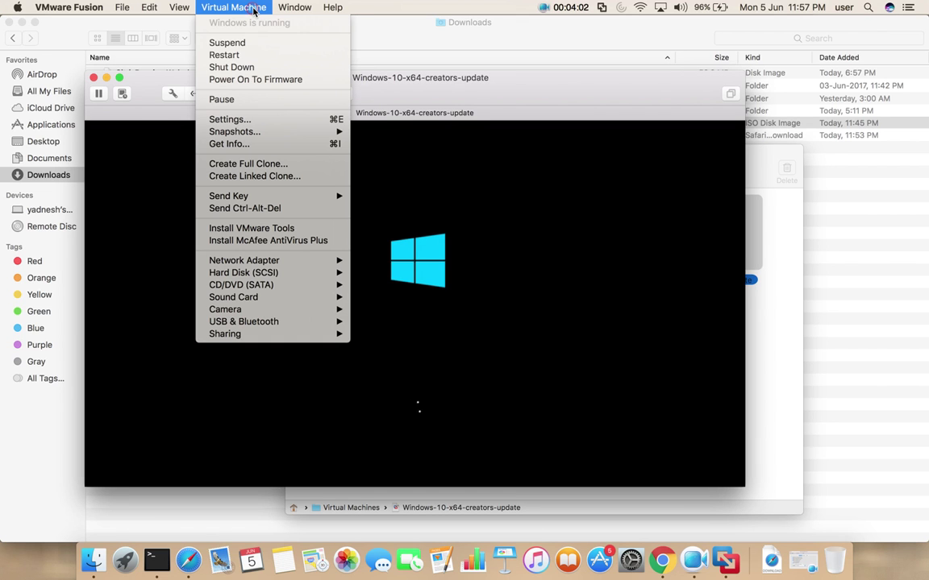
pyautogui.click(260, 67)
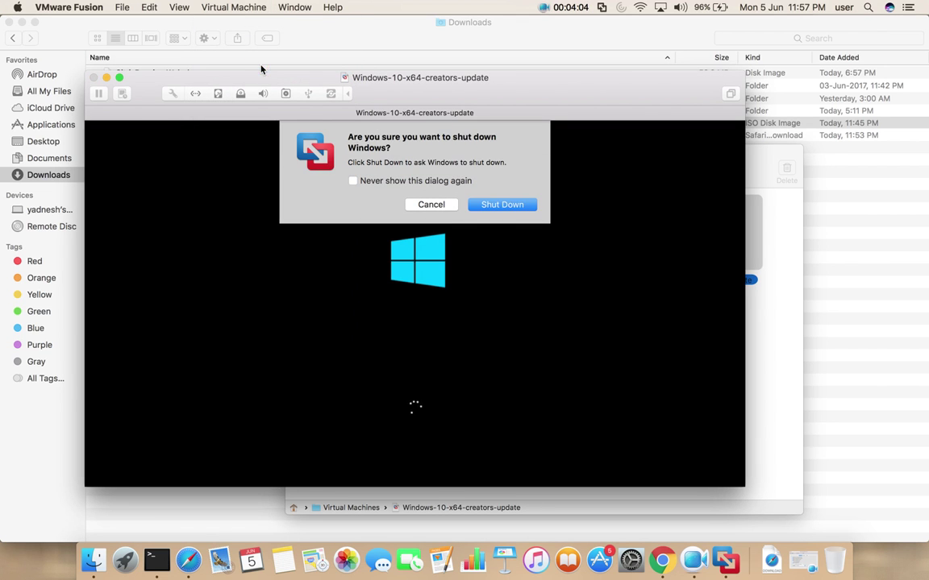
pyautogui.click(476, 200)
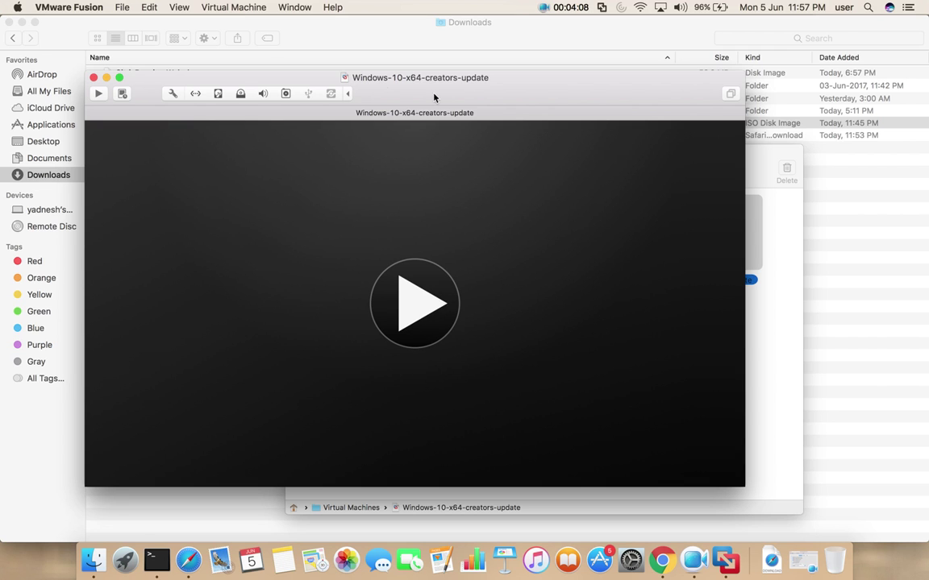
# - Start up the Windows-10-x64-creators-update VM and enlarge its window once Windows Setup appears
pyautogui.click(236, 7)
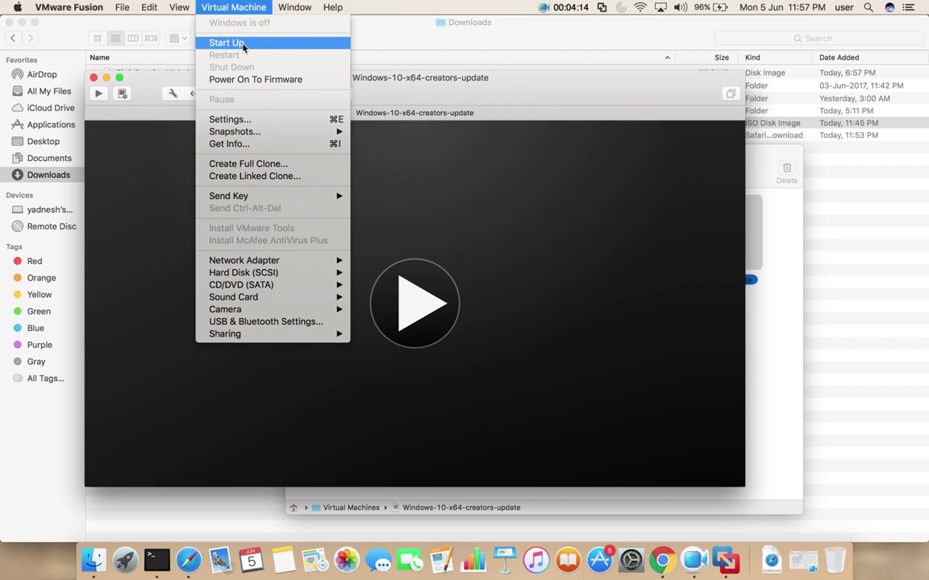
pyautogui.click(243, 47)
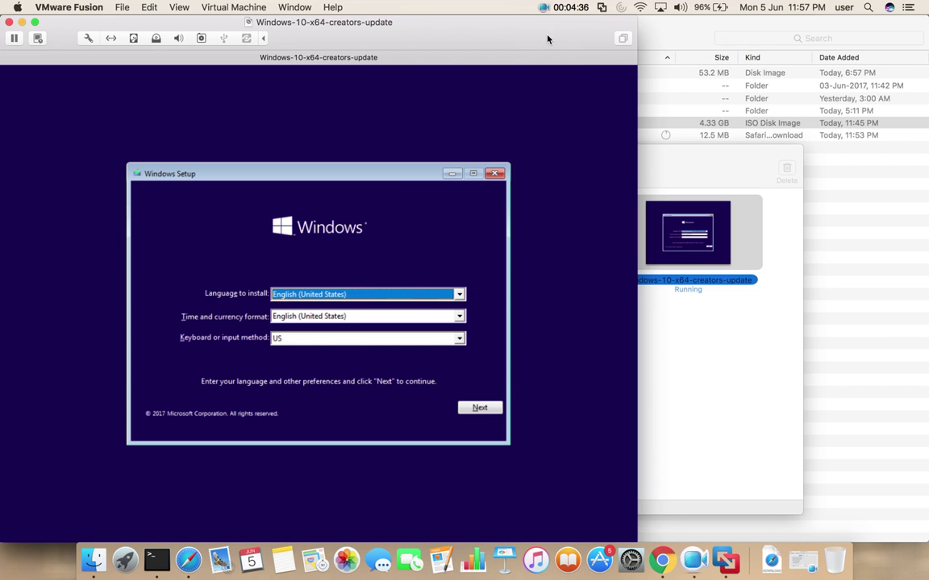
pyautogui.doubleClick(526, 28)
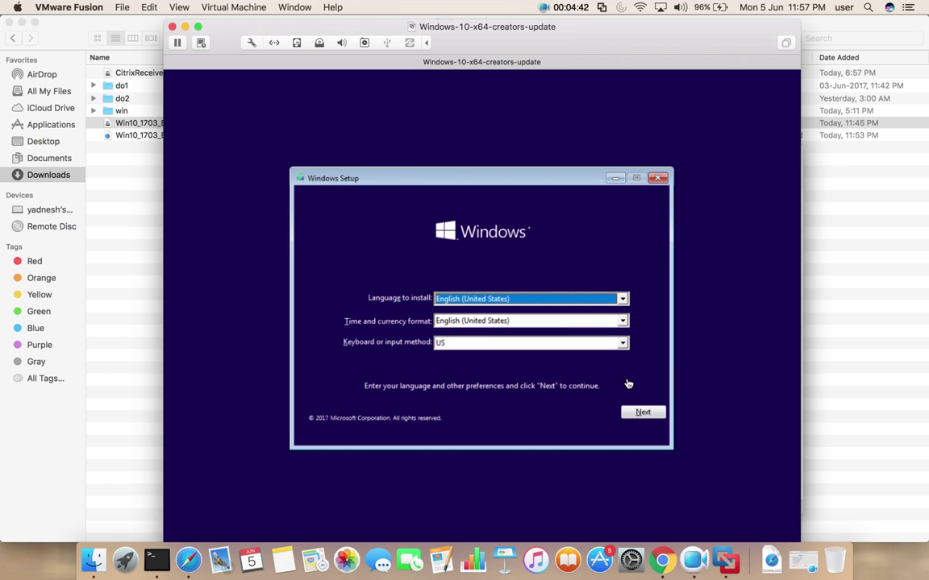
# - Accept the default language and keyboard, begin the install, and continue without a product key
pyautogui.click(642, 412)
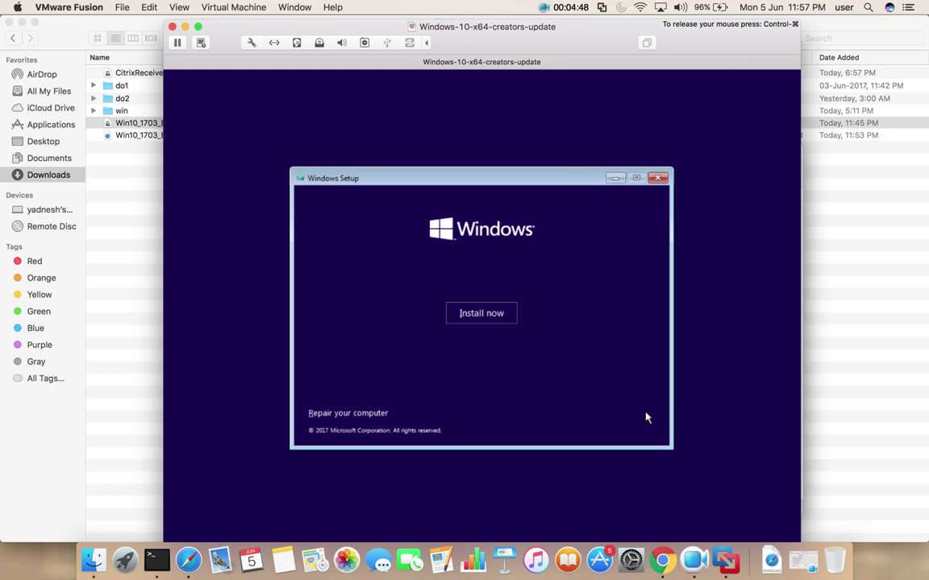
pyautogui.click(483, 314)
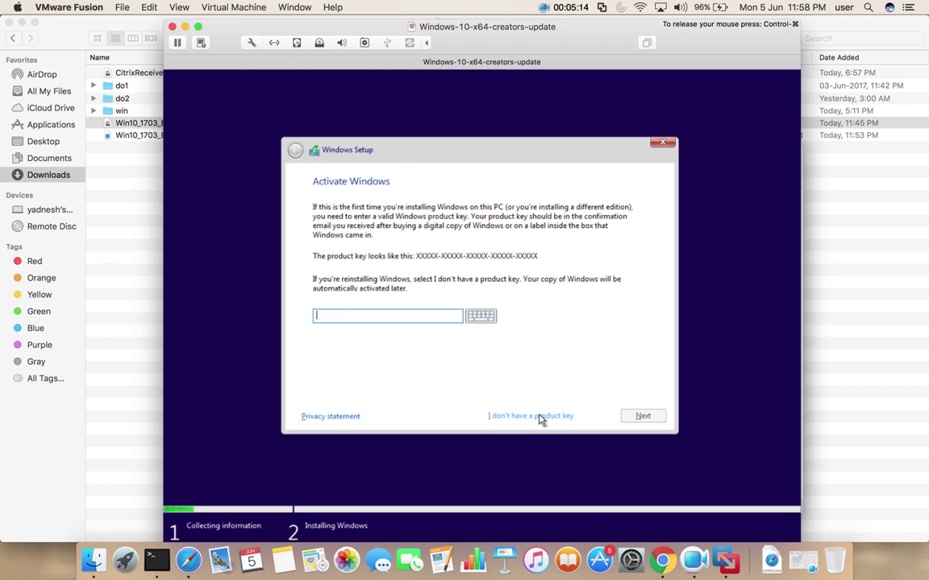
pyautogui.click(539, 417)
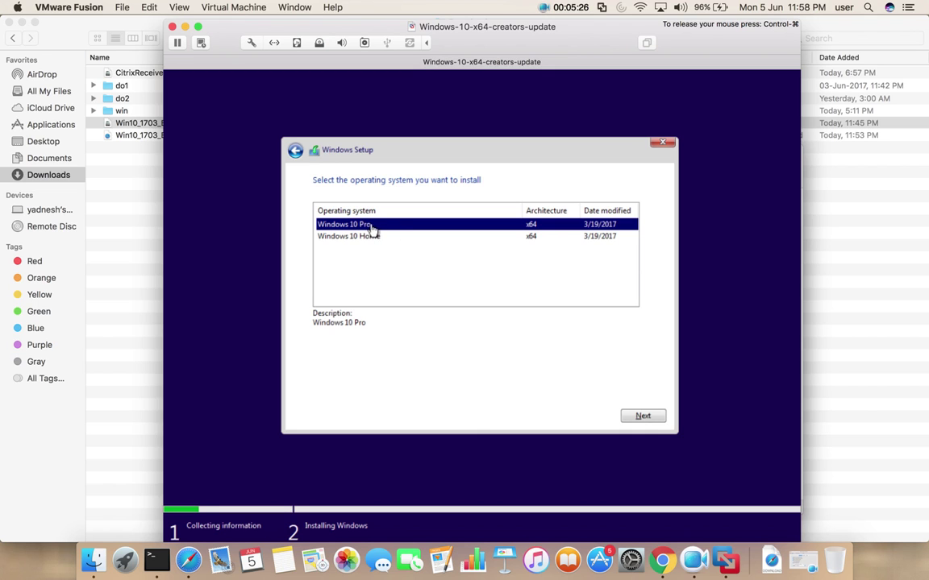
# - Pick Windows 10 Pro, accept the license terms, and choose the Custom install option
pyautogui.click(643, 419)
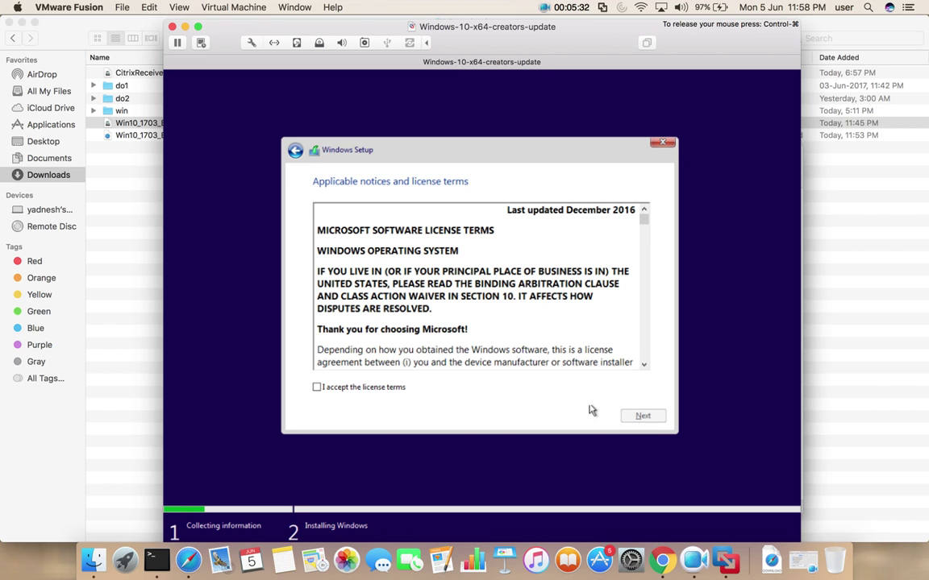
pyautogui.click(316, 390)
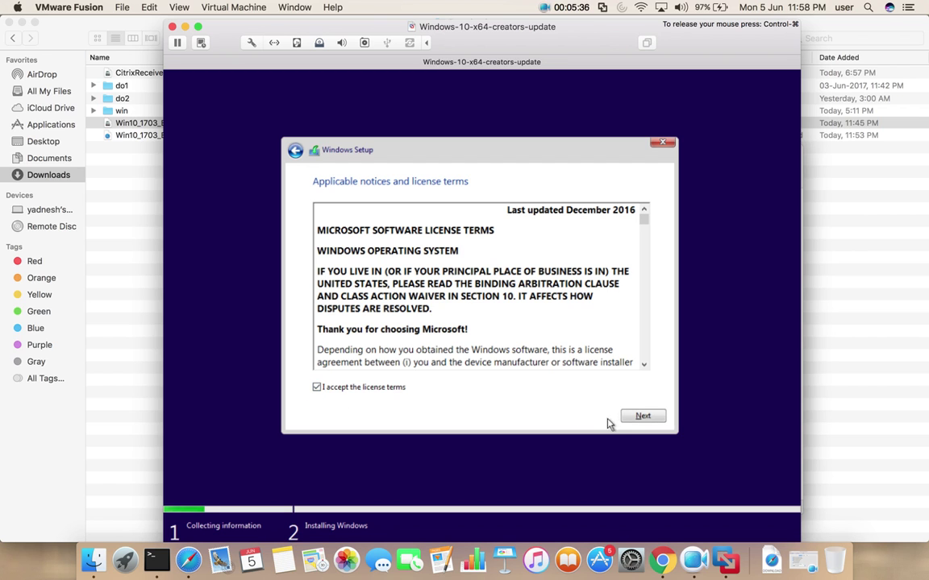
pyautogui.click(635, 420)
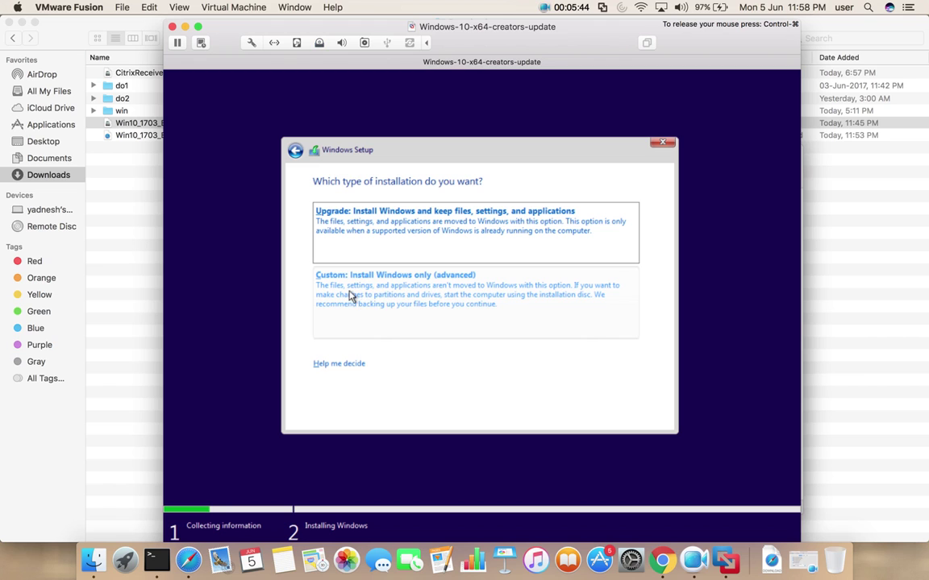
pyautogui.click(407, 299)
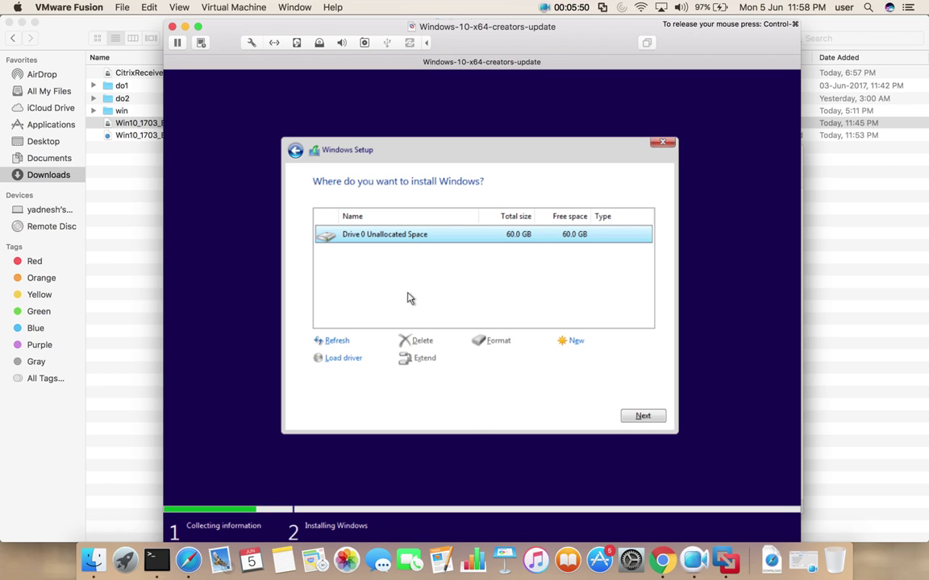
# - Install Windows onto Drive 0's 60 GB unallocated space
pyautogui.click(643, 416)
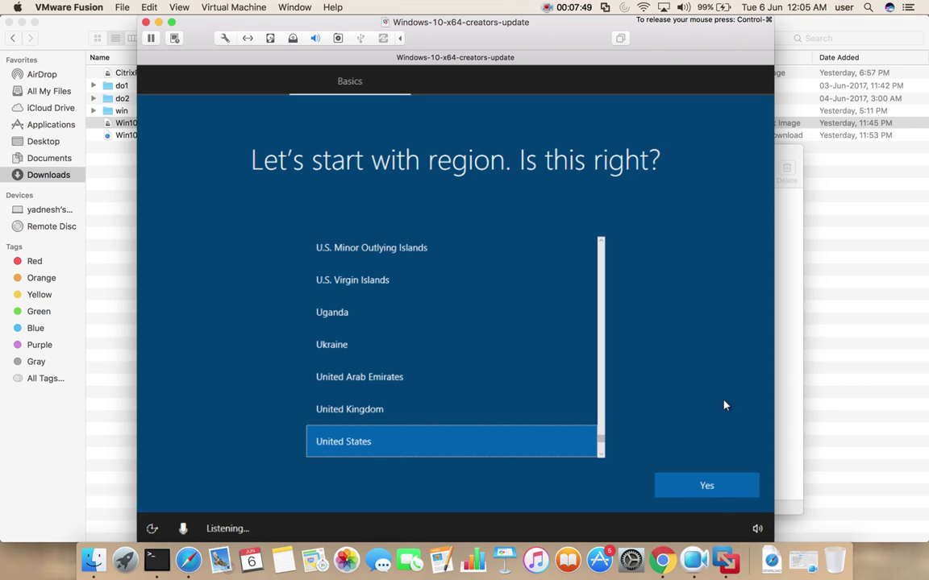
# - Confirm United States region and US keyboard layout, skipping a second layout
pyautogui.click(713, 486)
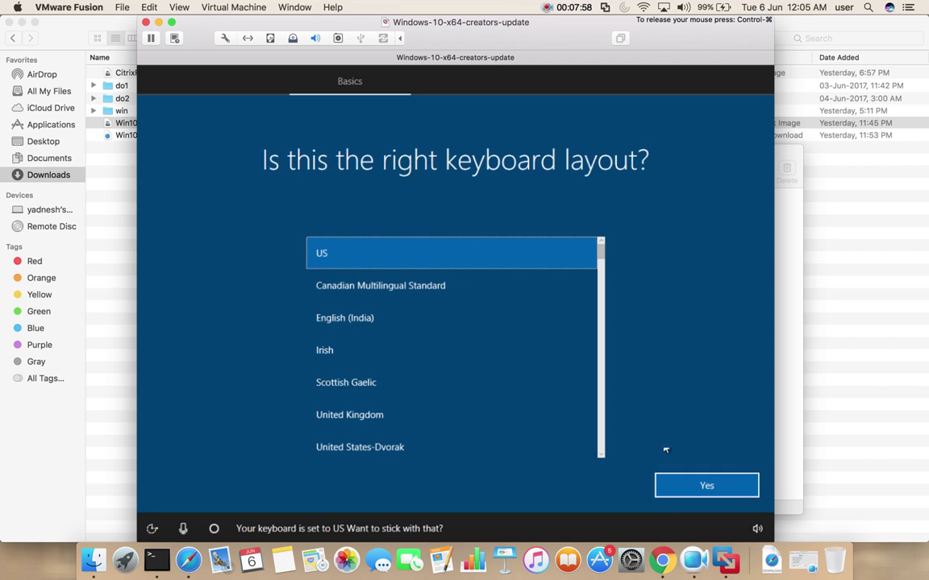
pyautogui.click(706, 487)
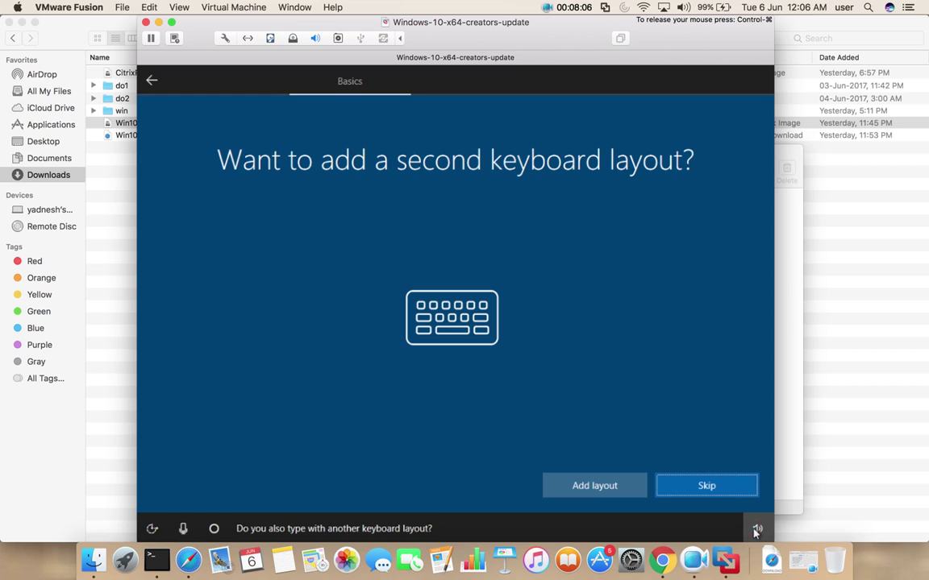
pyautogui.click(704, 488)
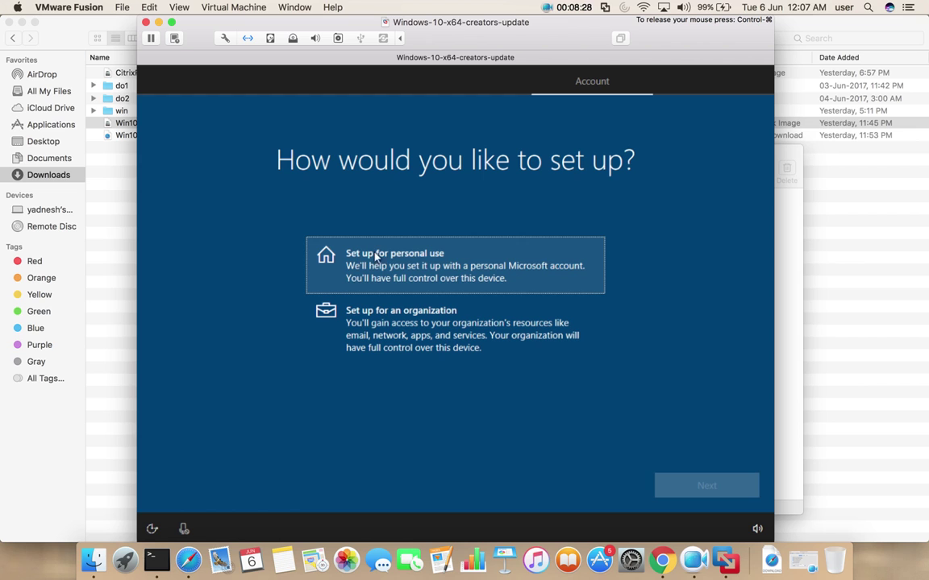
# - Choose personal-use setup and switch to an offline account instead of Microsoft sign-in
pyautogui.click(424, 270)
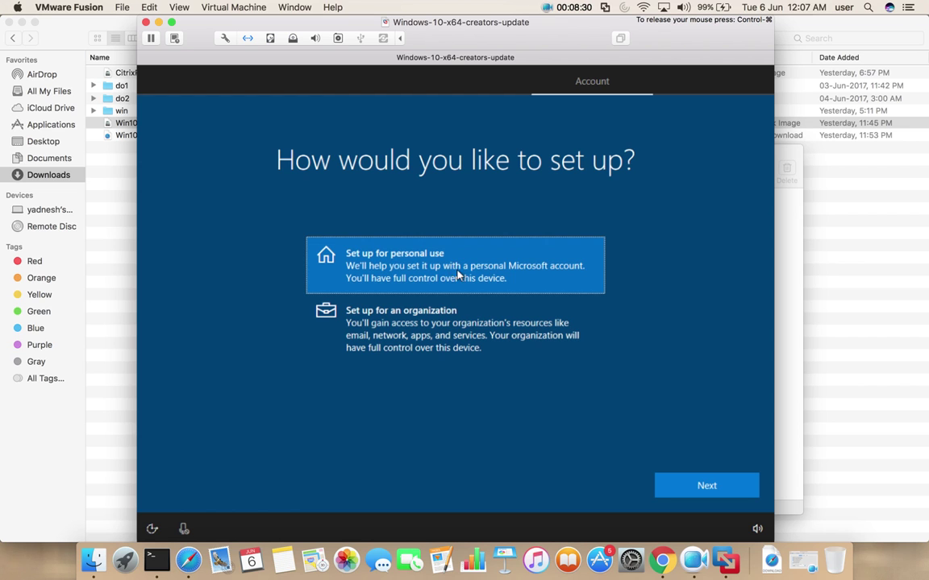
pyautogui.click(719, 488)
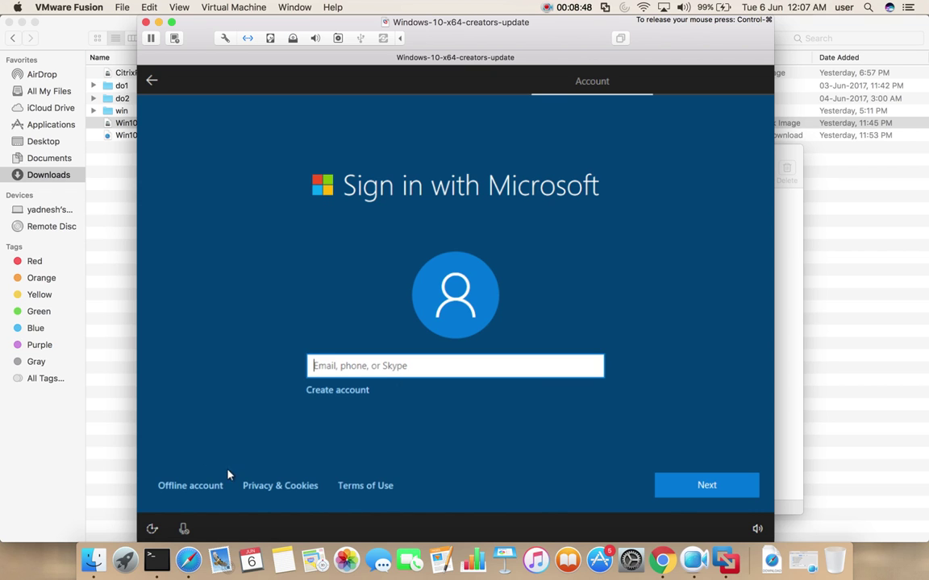
pyautogui.click(185, 485)
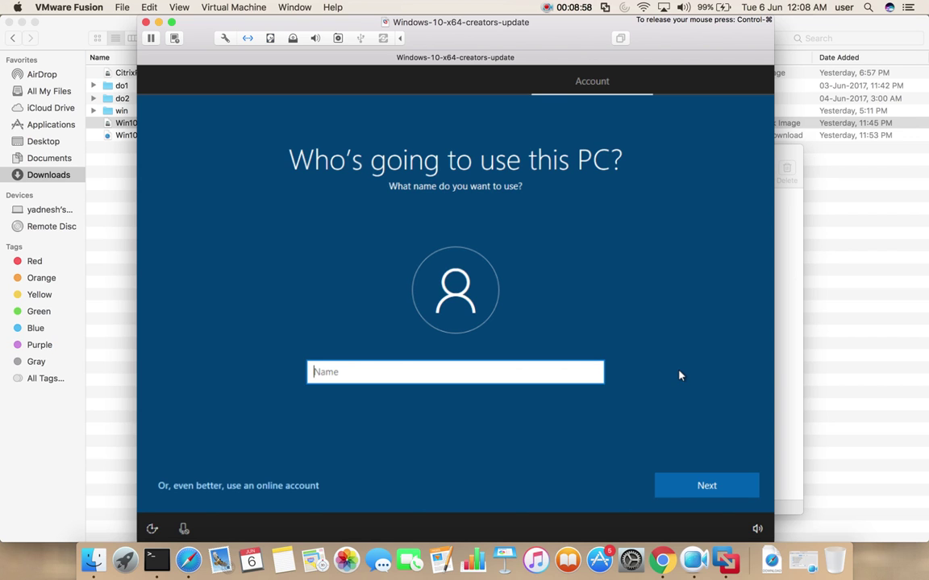
# - Create the local account 'user', enter and confirm its password, and add a password hint
pyautogui.write('user')
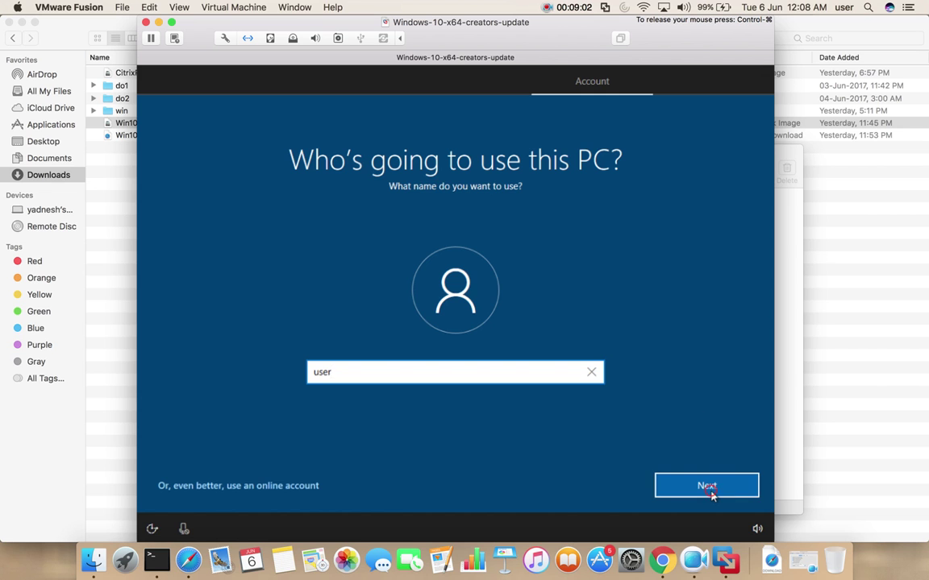
pyautogui.click(709, 488)
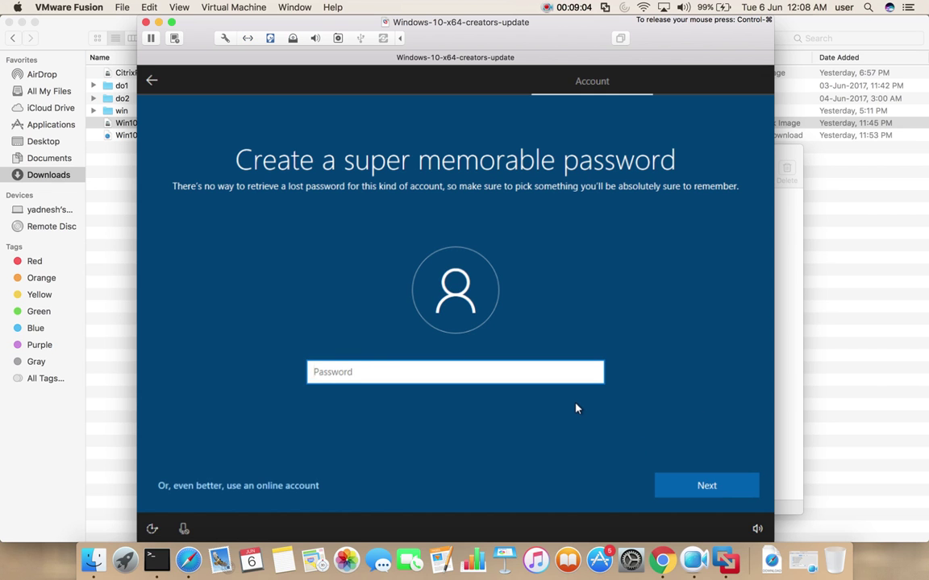
pyautogui.write('1234')
pyautogui.click(687, 481)
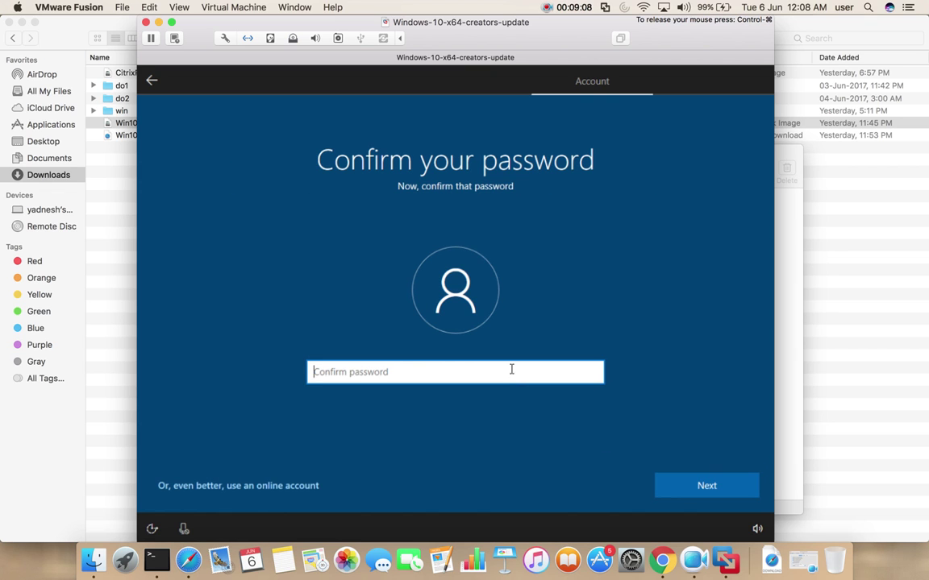
pyautogui.write('1234')
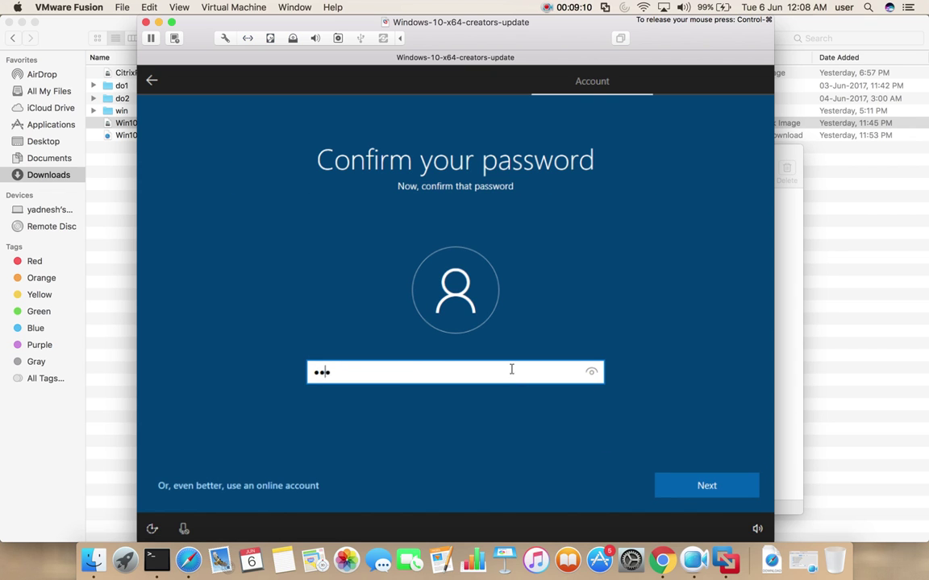
pyautogui.click(674, 485)
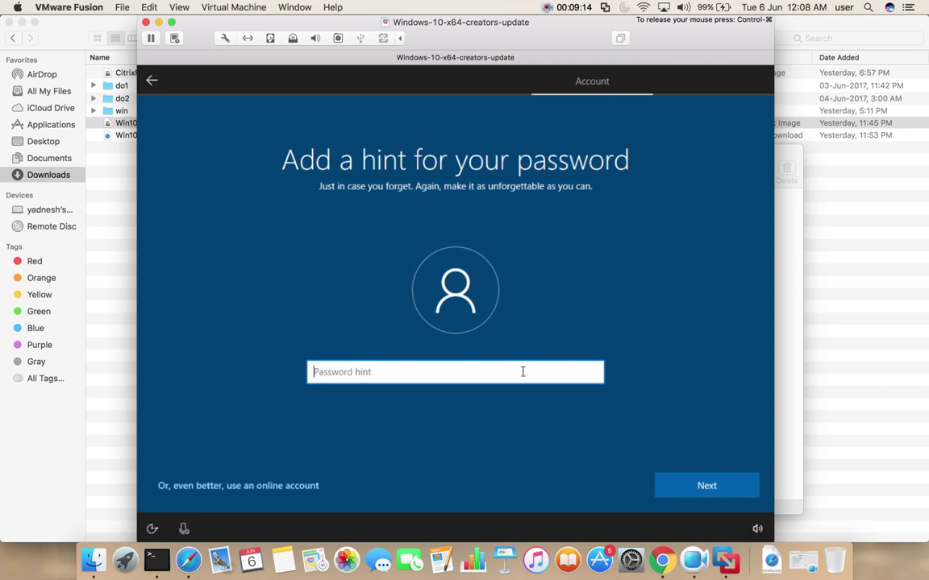
pyautogui.write('name')
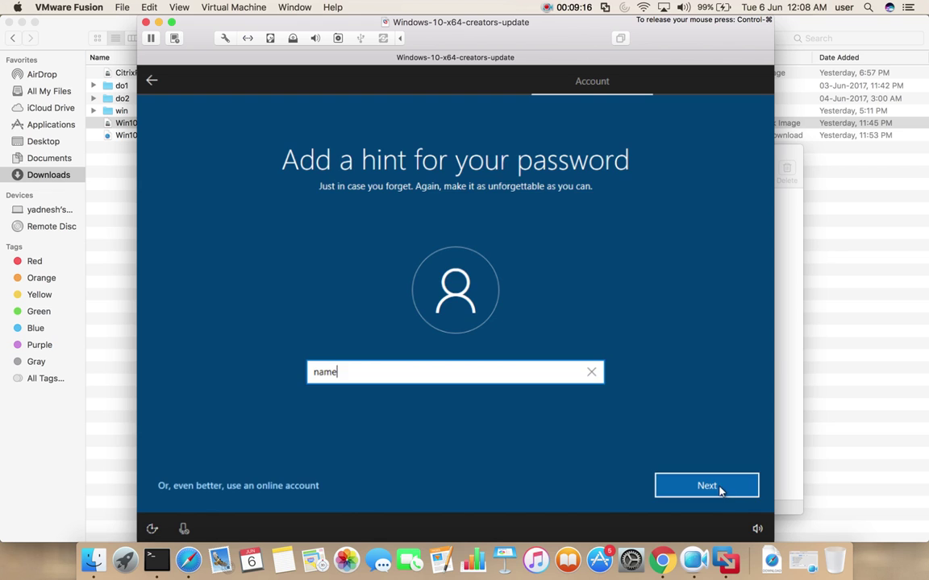
pyautogui.click(721, 488)
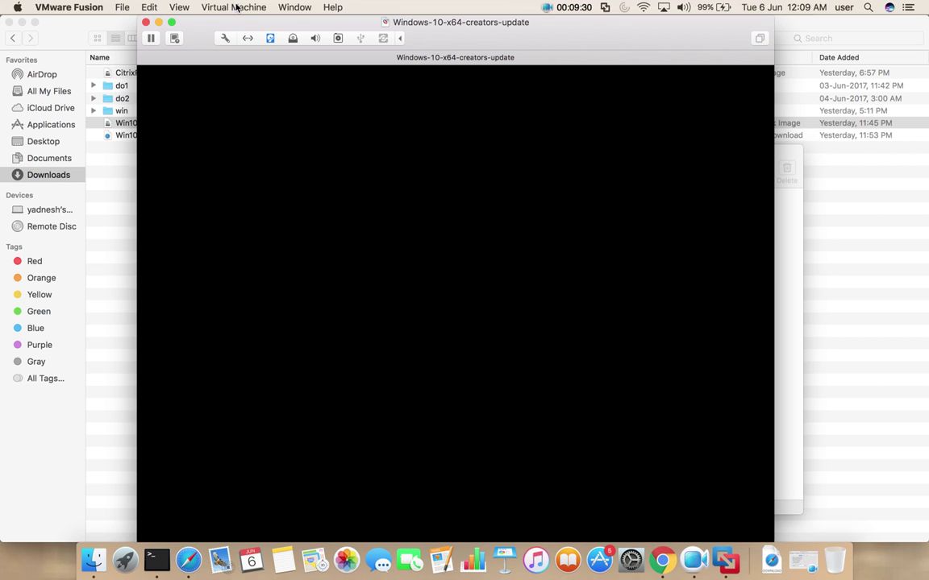
# - Switch the VM to full screen, then back to a single window while the desktop loads
pyautogui.click(179, 7)
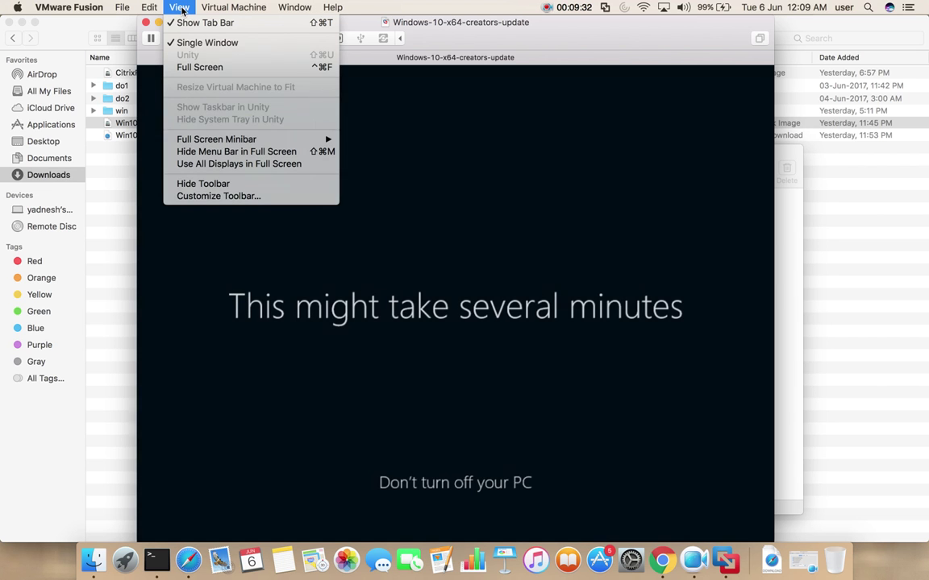
pyautogui.click(198, 68)
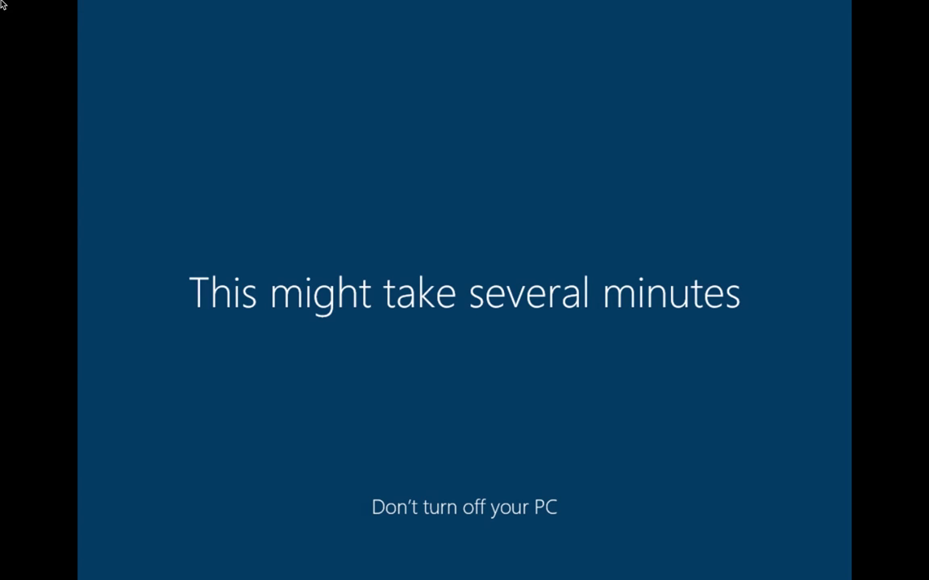
pyautogui.moveTo(1, 4)
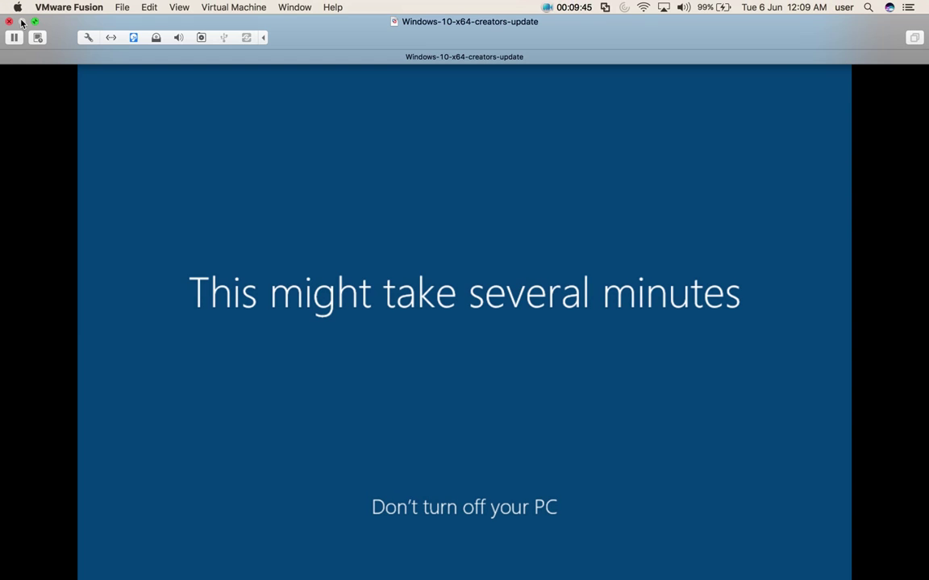
pyautogui.click(181, 9)
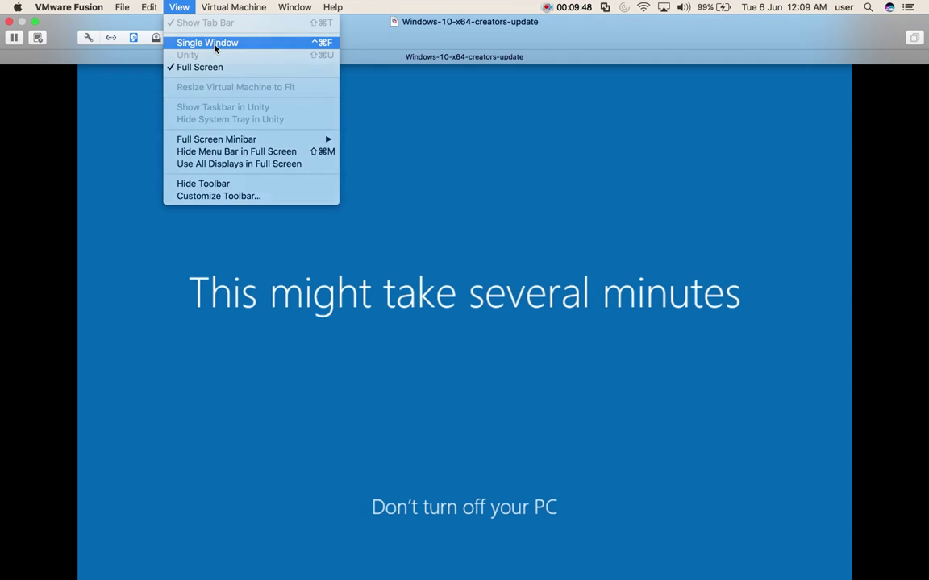
pyautogui.click(194, 42)
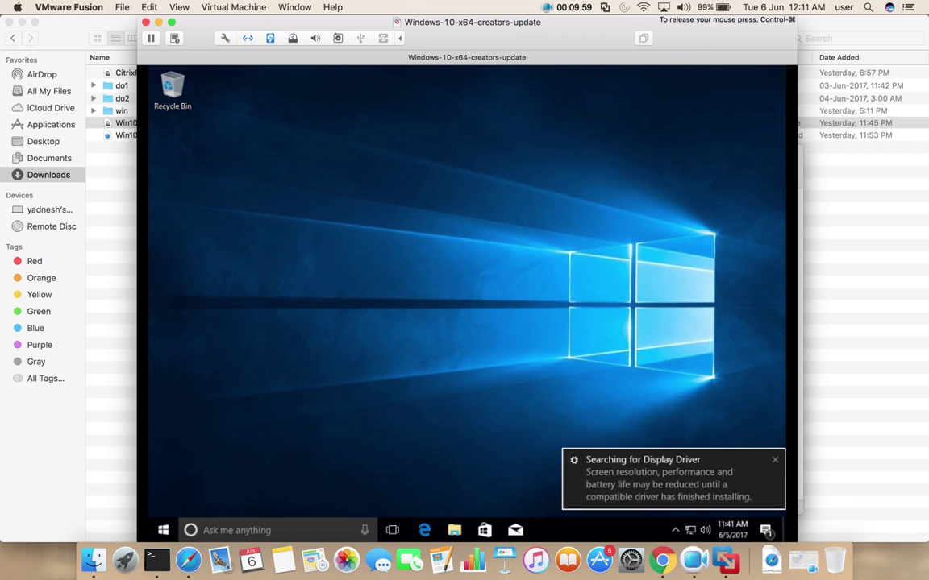
pyautogui.click(242, 530)
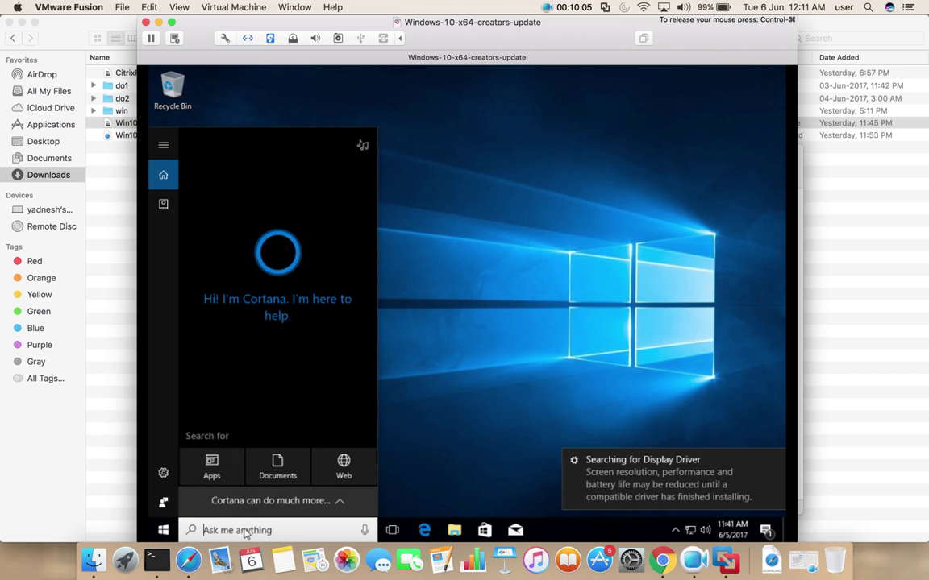
pyautogui.write('paint')
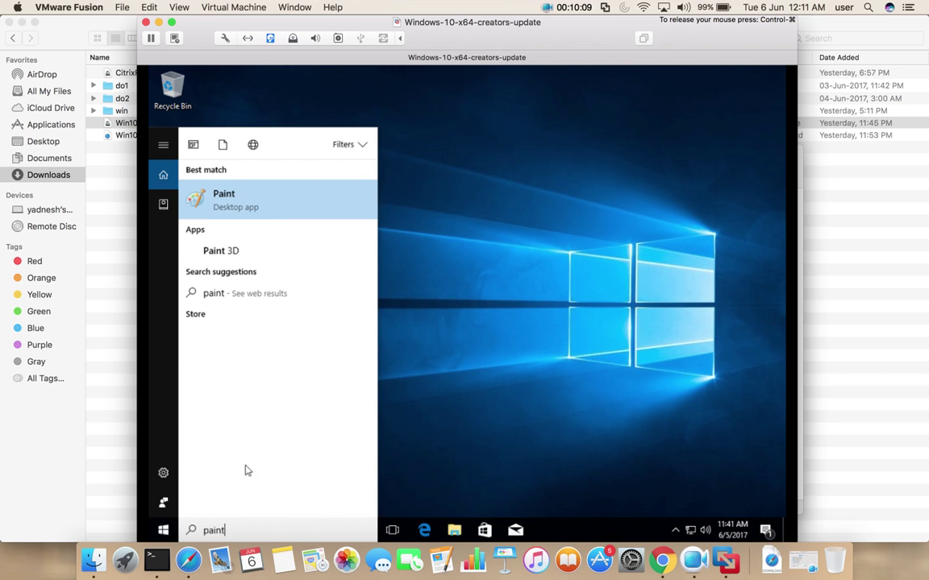
pyautogui.click(219, 251)
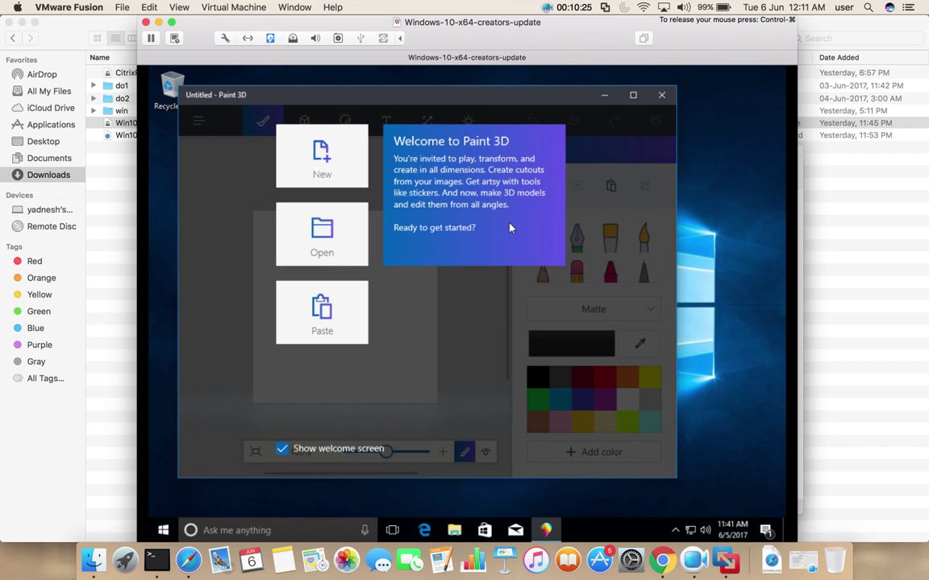
pyautogui.click(661, 94)
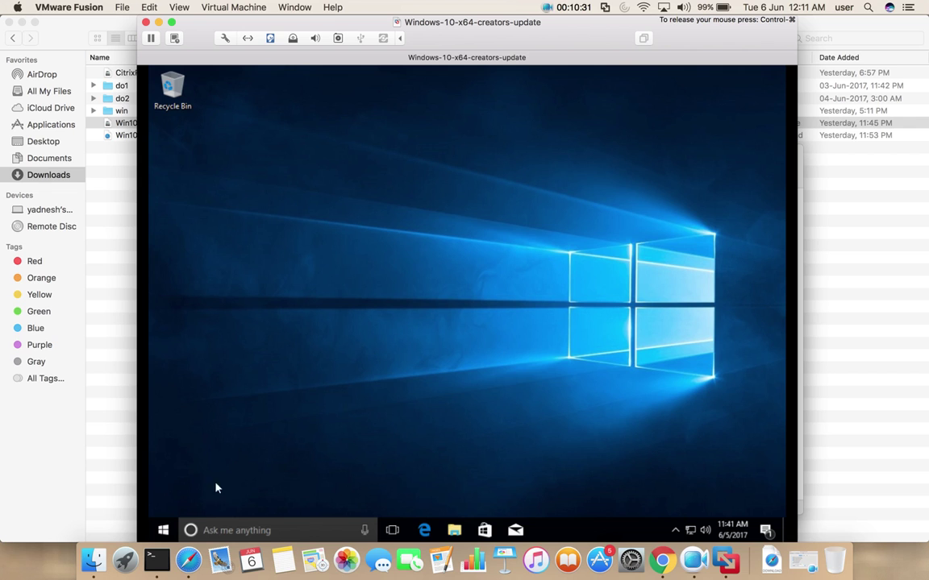
# - Search for winver and run it to show the About Windows version details
pyautogui.click(216, 525)
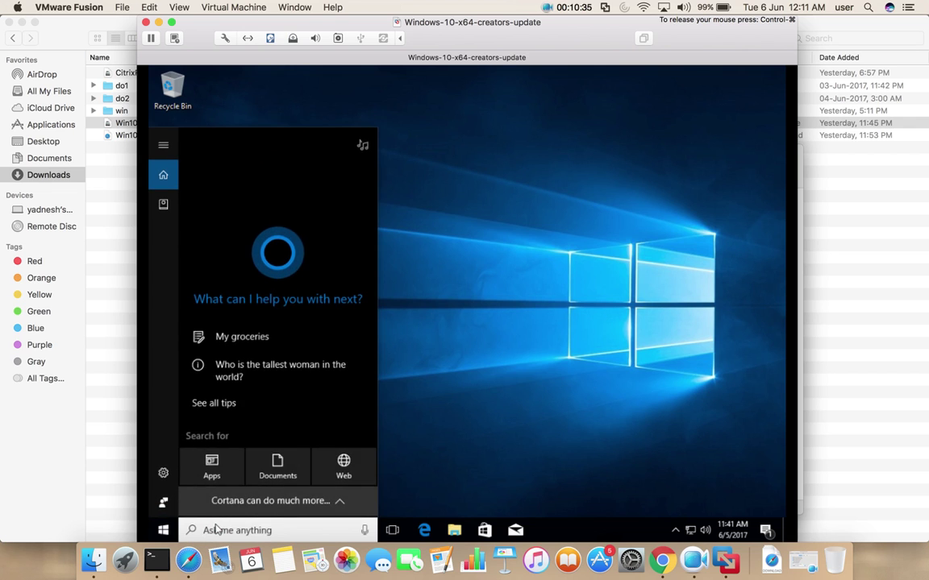
pyautogui.write('winver')
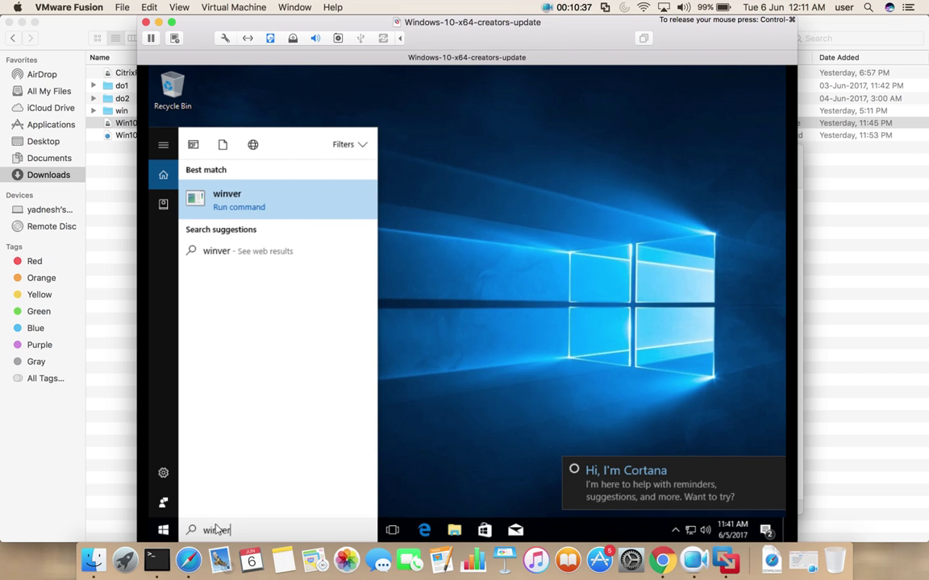
pyautogui.click(237, 207)
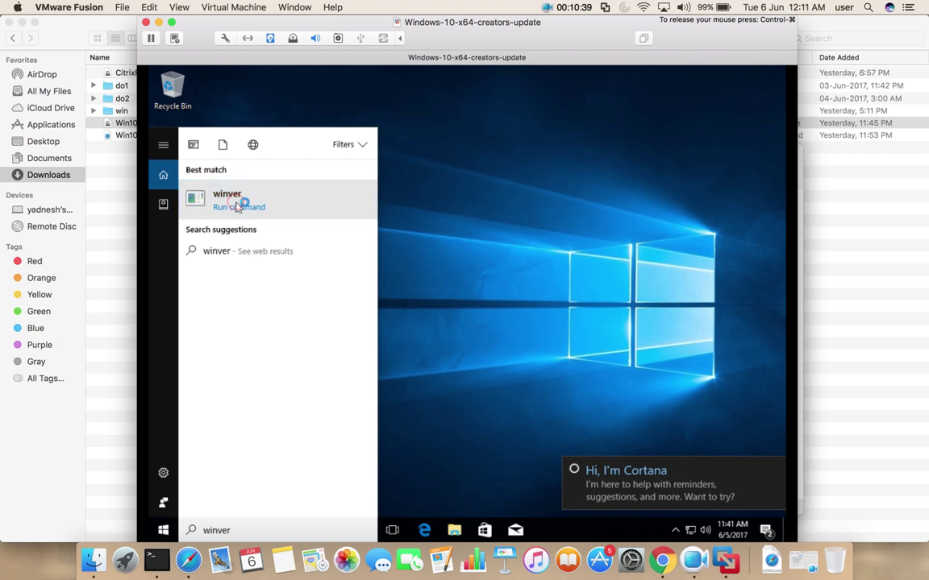